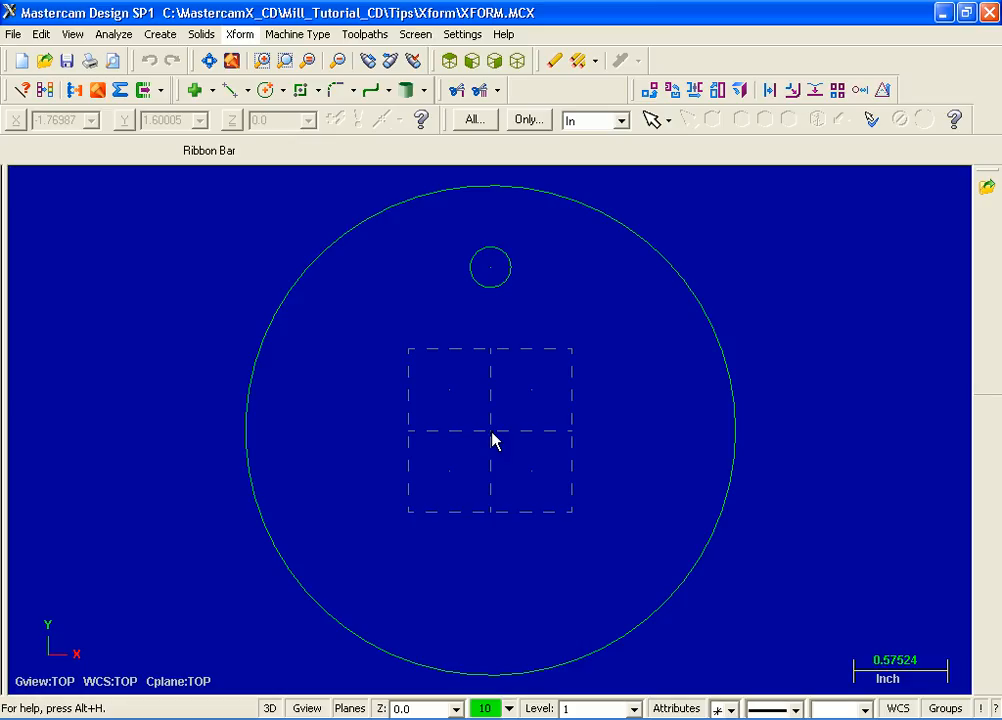
# Start an Xform Rotate on the small top circle and set the number of copies to 3
pyautogui.click(240, 35)
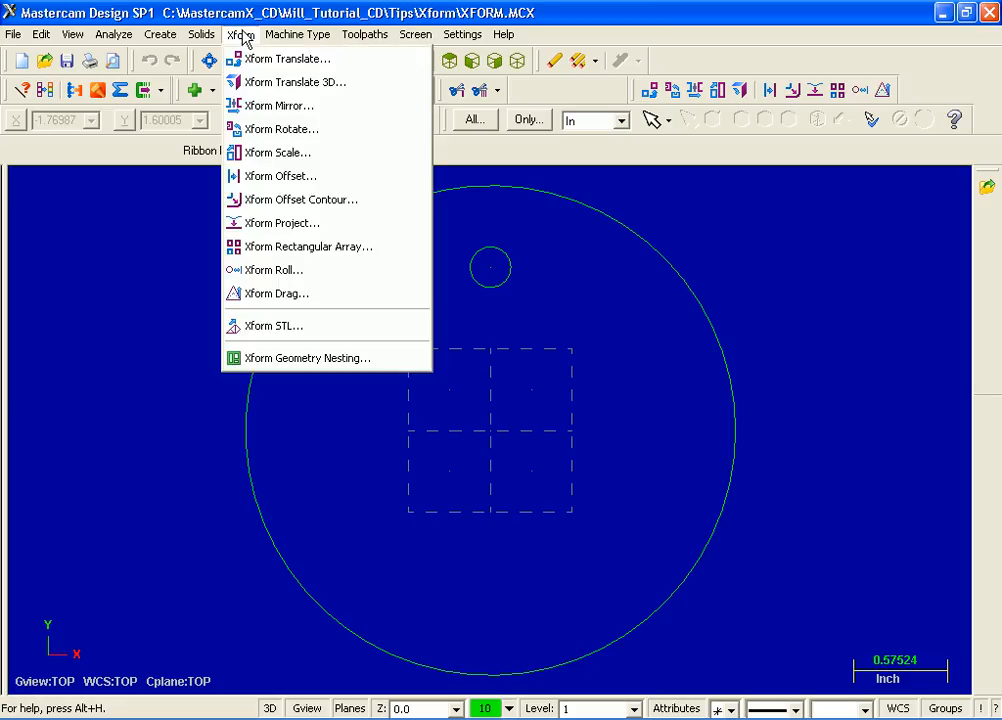
pyautogui.click(317, 131)
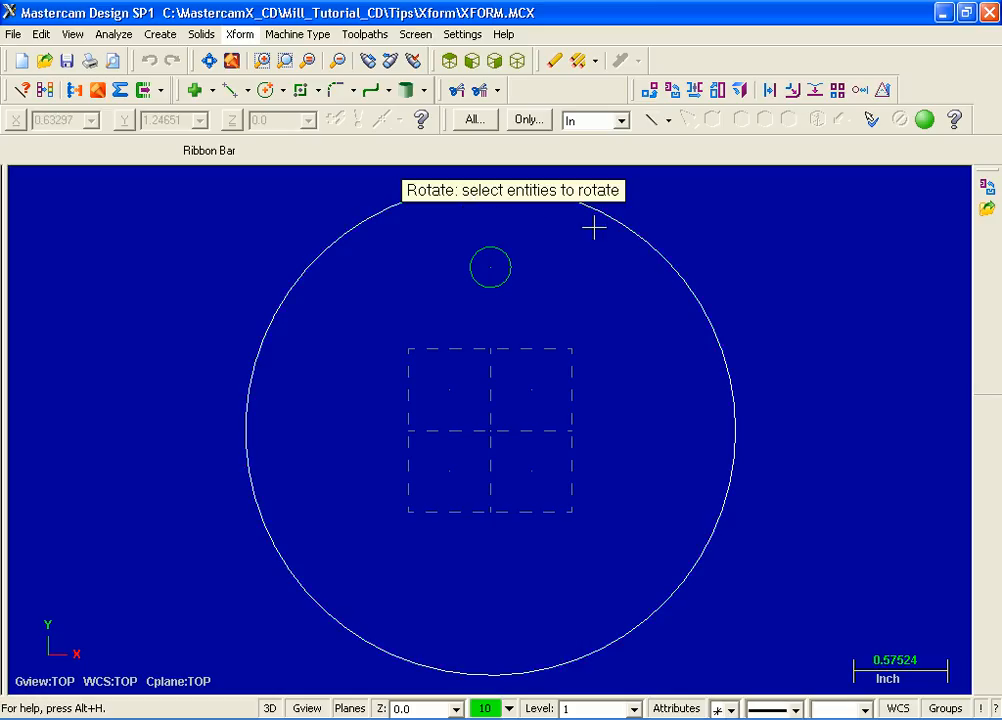
pyautogui.click(497, 290)
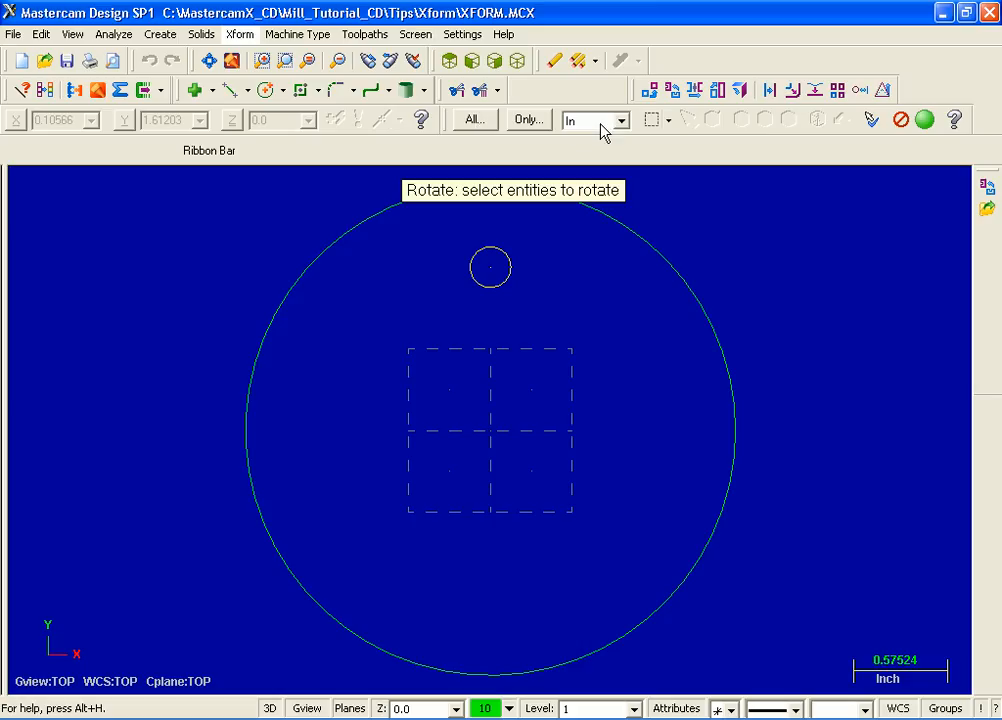
pyautogui.click(926, 121)
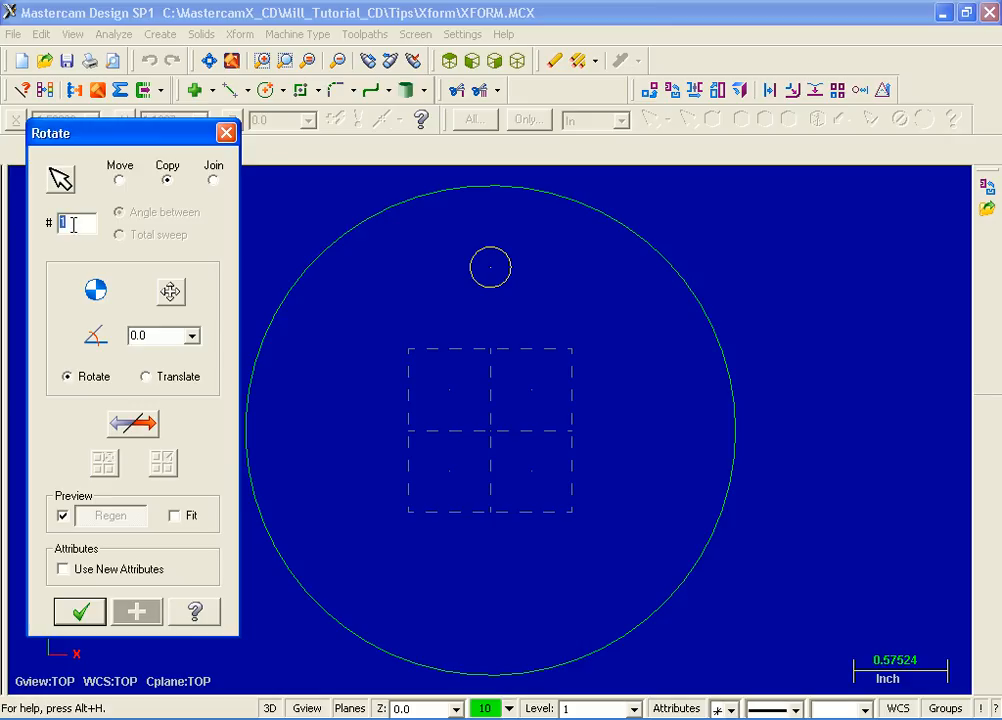
pyautogui.write('3')
pyautogui.press('Return')
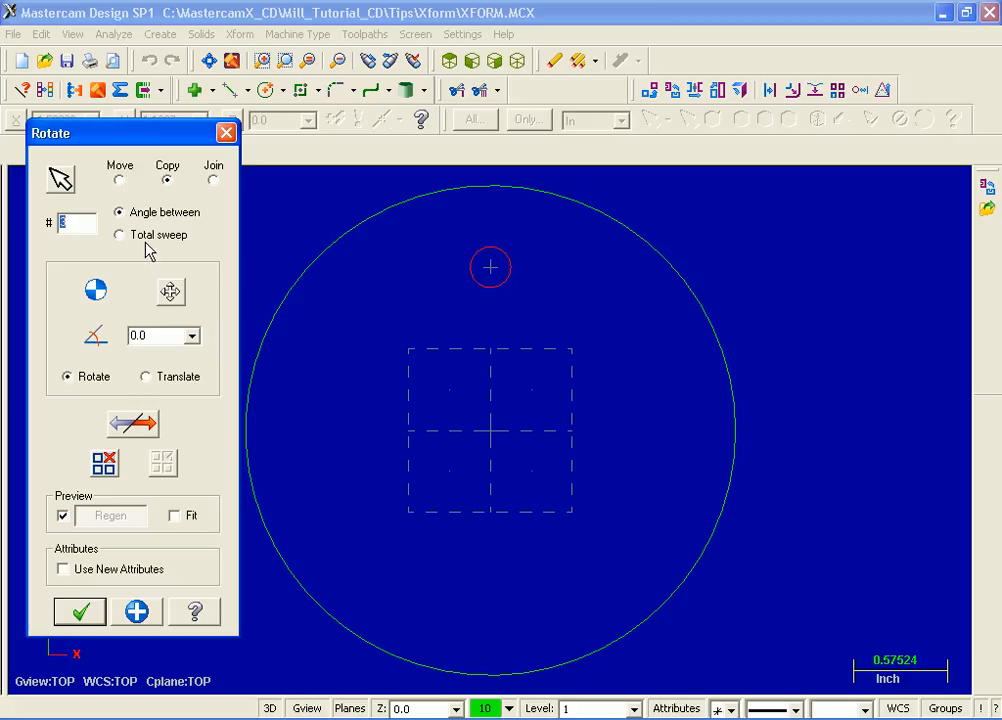
# Set 90° between copies, choose the origin as the rotation centre, and apply the rotation
pyautogui.click(150, 338)
pyautogui.write('90')
pyautogui.press('Return')
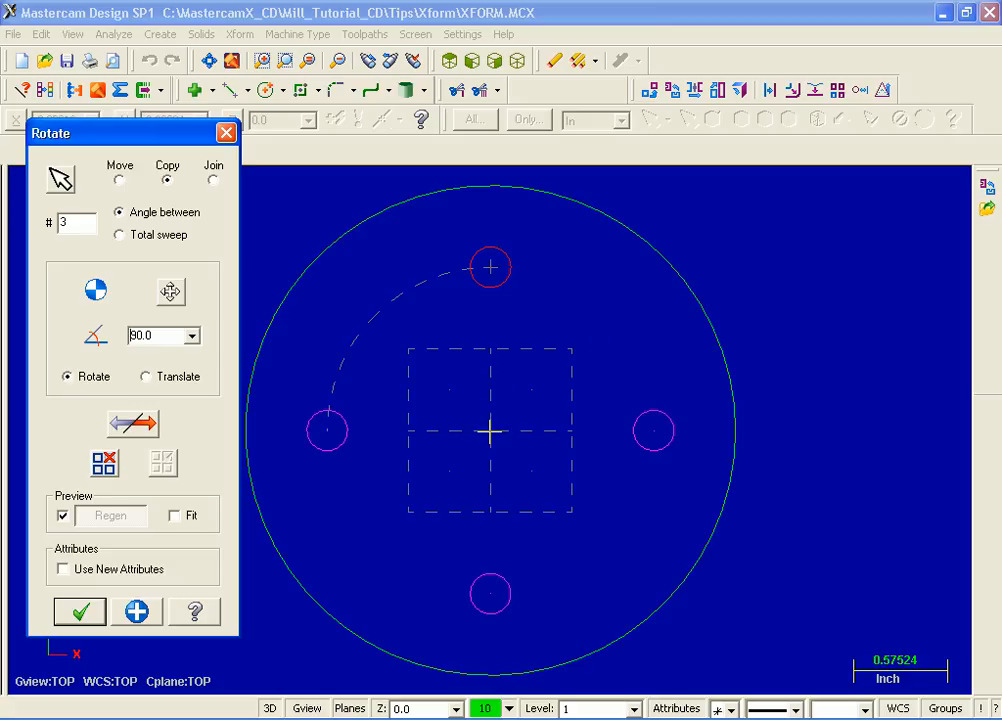
pyautogui.click(171, 293)
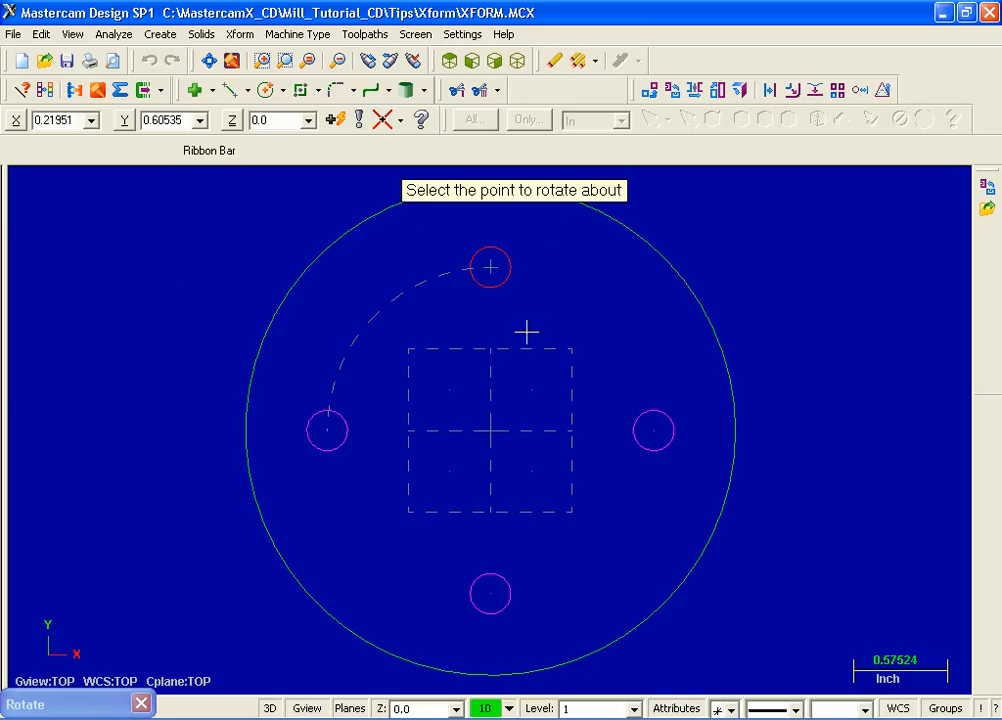
pyautogui.click(491, 430)
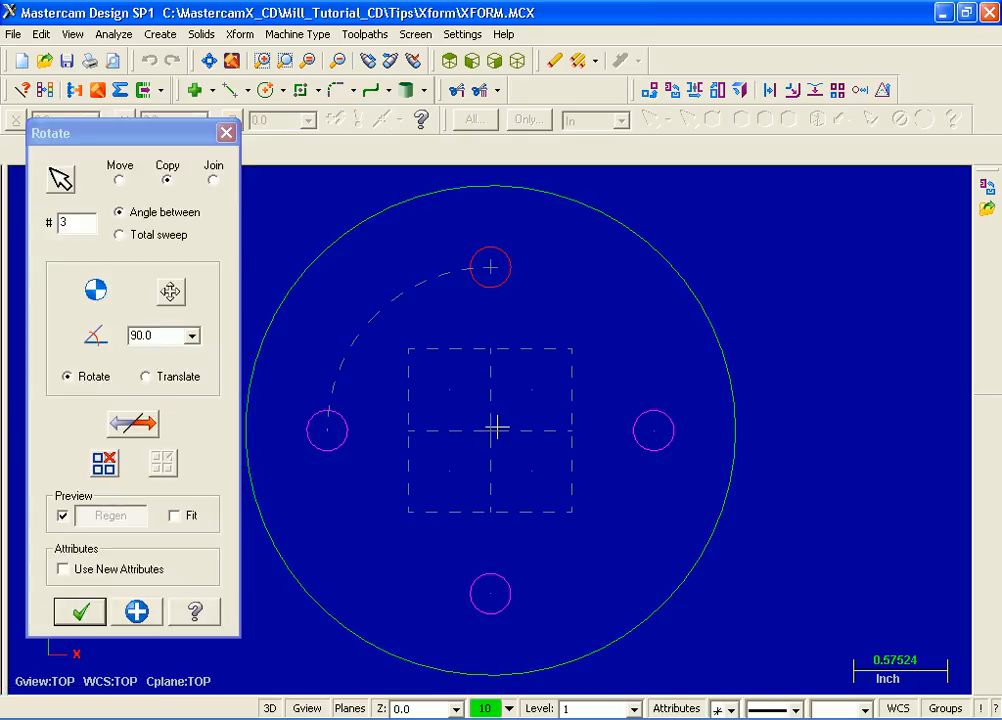
pyautogui.click(82, 612)
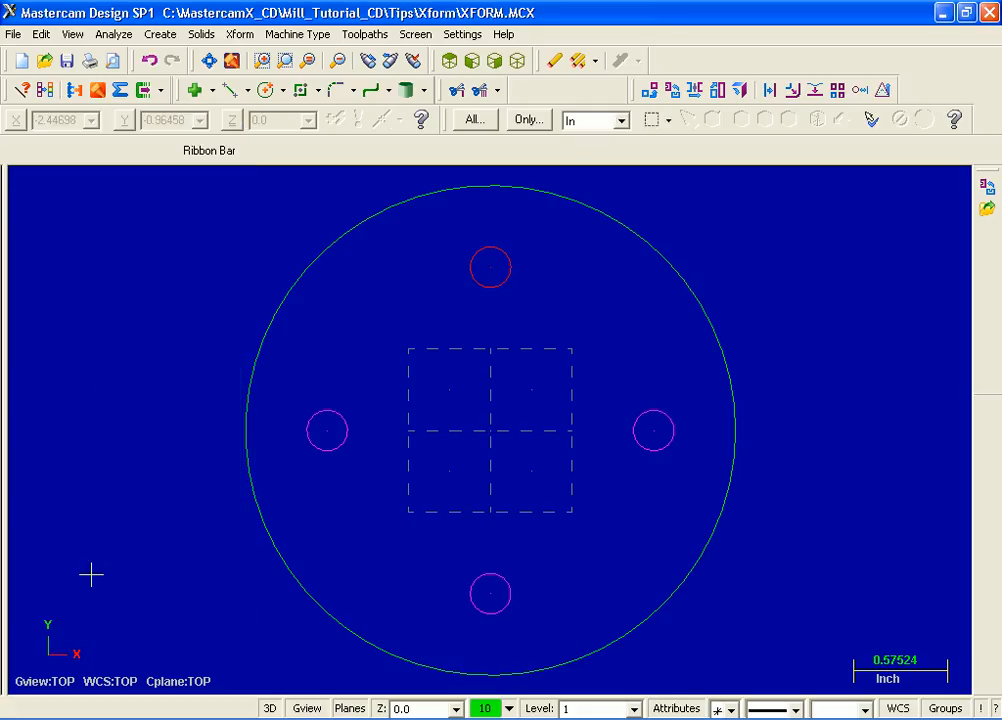
# Clear the result colours and undo the rotation
pyautogui.click(45, 92)
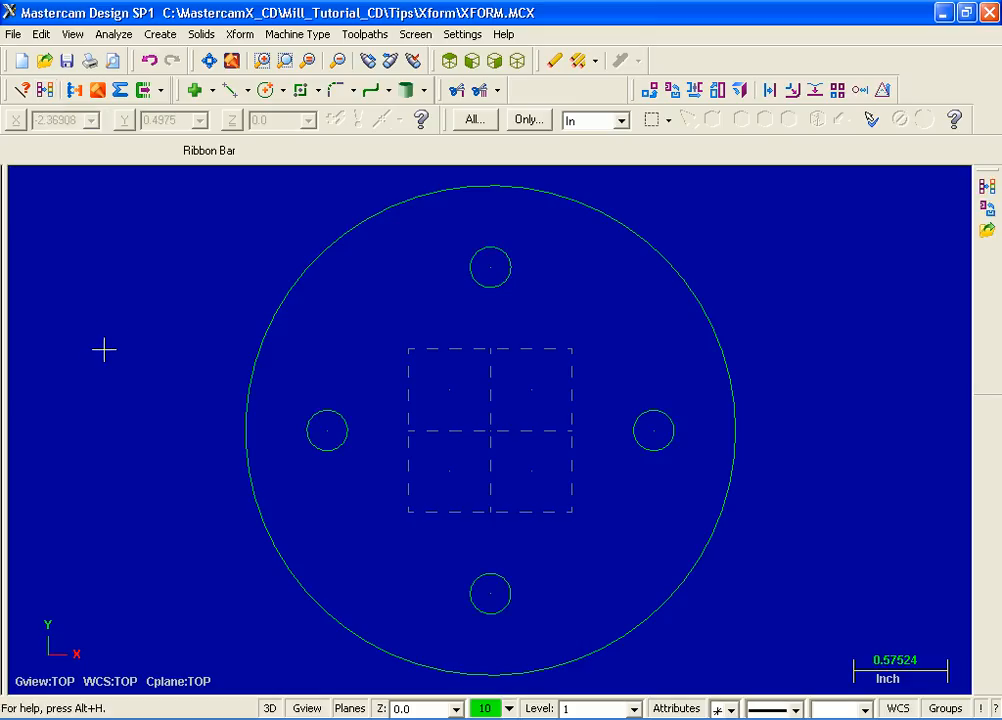
pyautogui.click(146, 64)
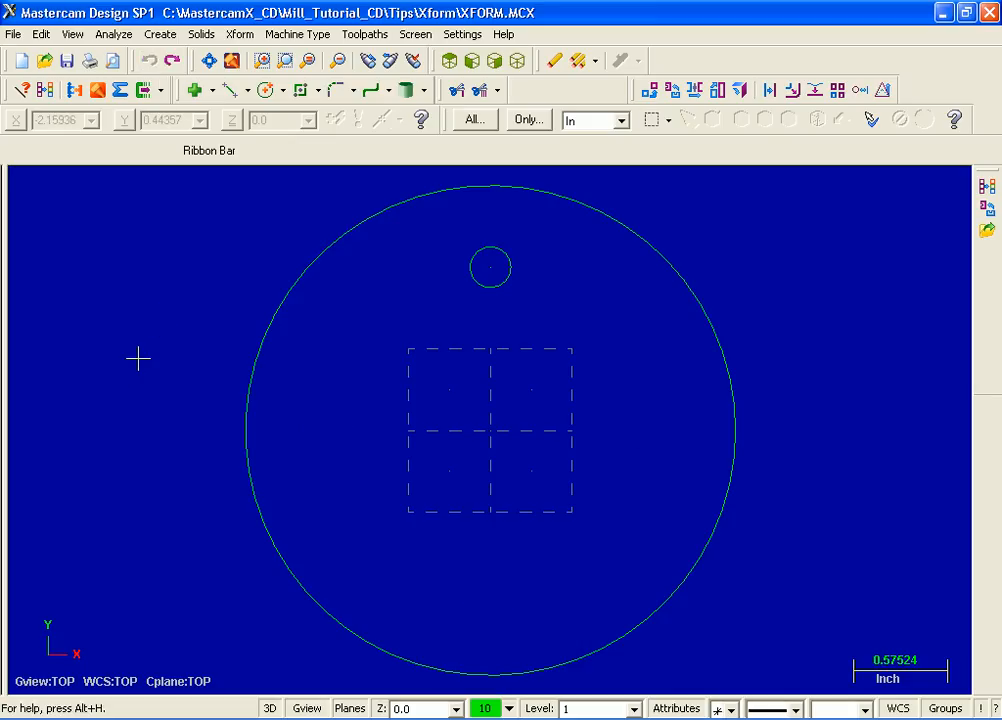
# Mirror a copy of the small top circle about the X axis and undo the mirror
pyautogui.click(240, 34)
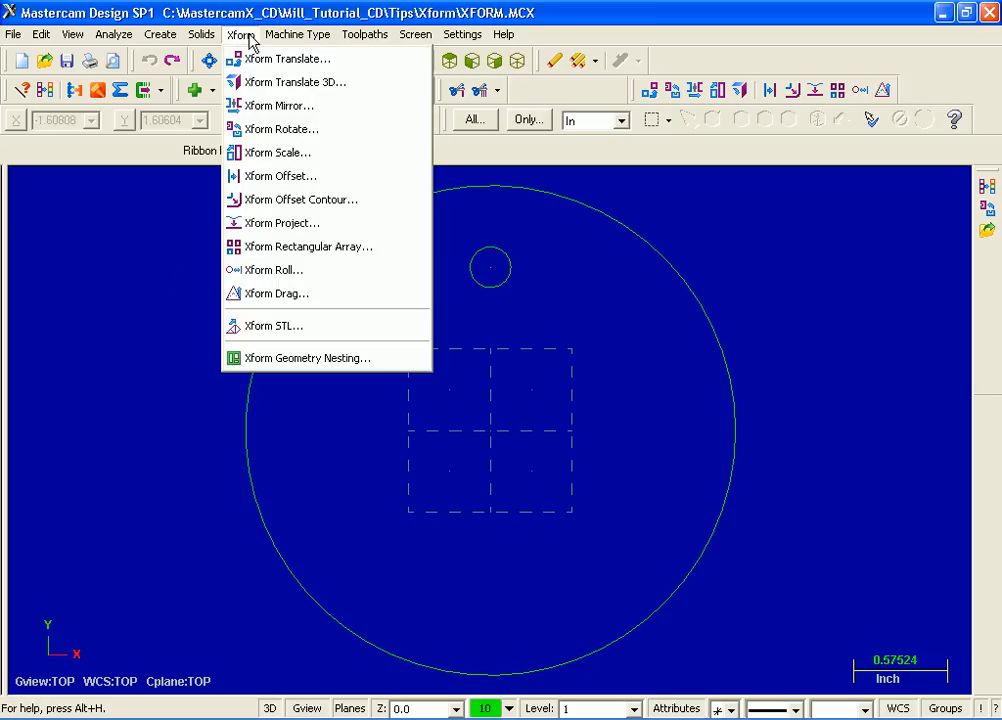
pyautogui.click(317, 112)
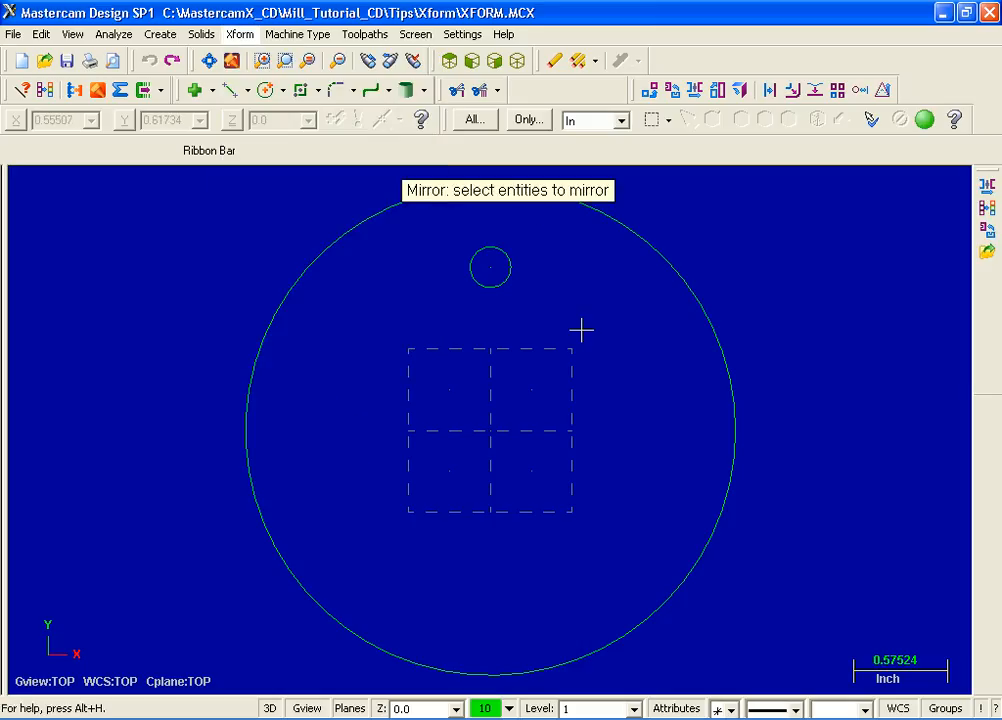
pyautogui.click(500, 294)
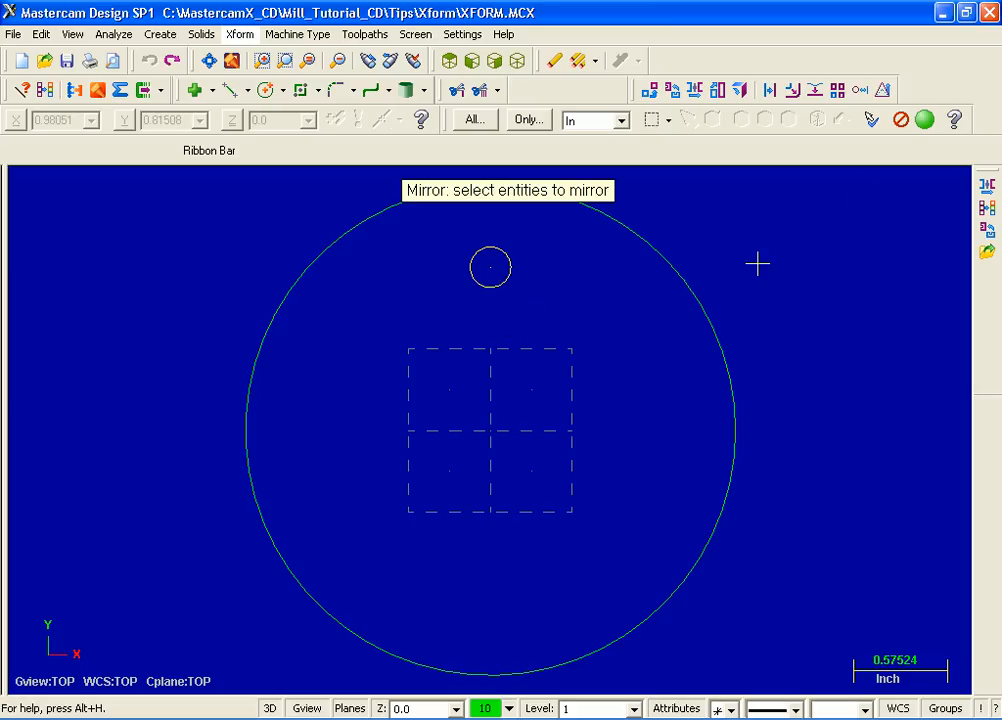
pyautogui.click(927, 121)
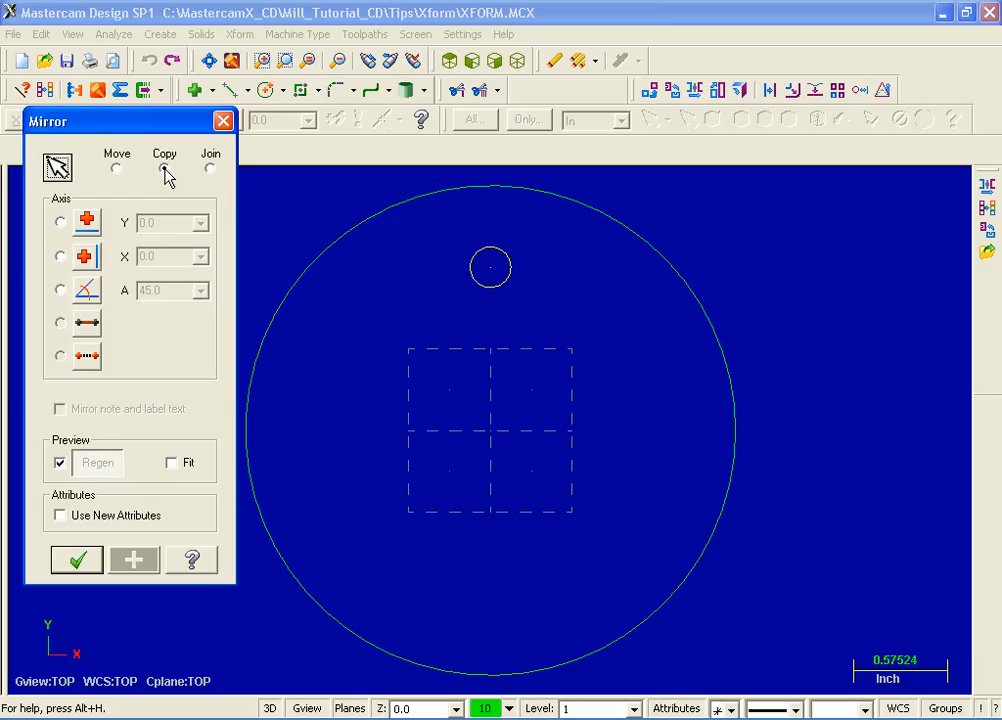
pyautogui.click(61, 224)
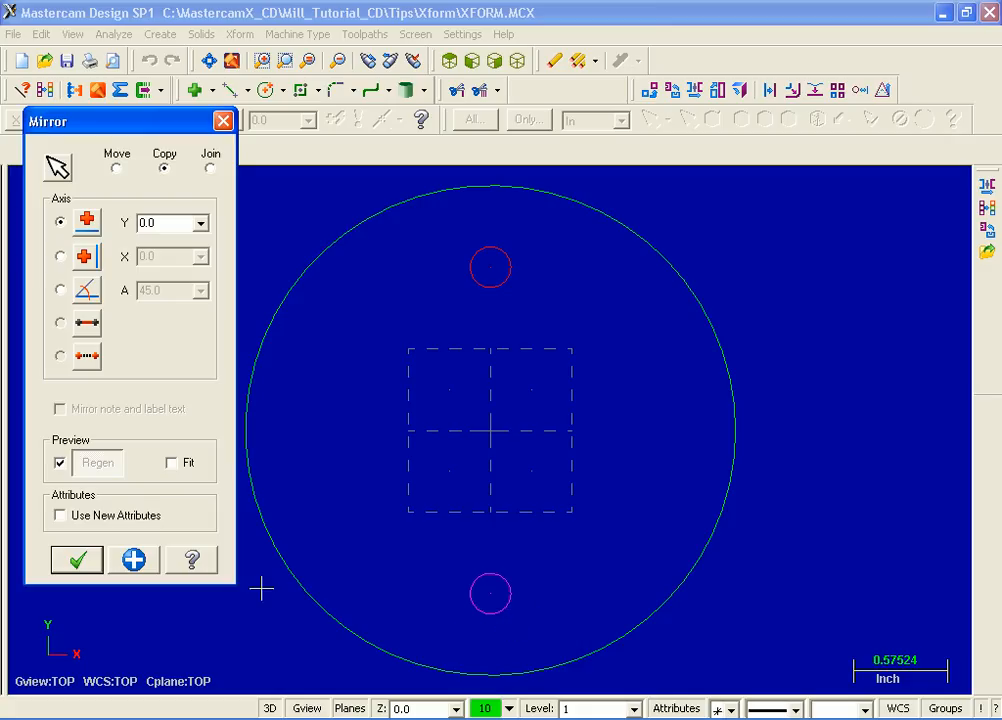
pyautogui.click(80, 563)
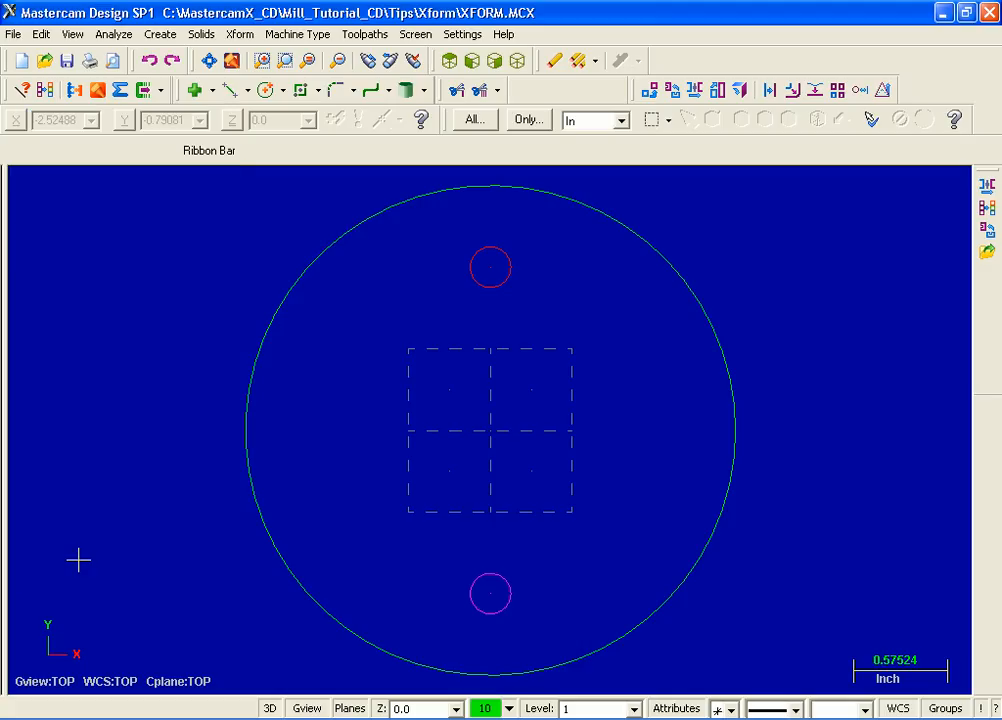
pyautogui.click(155, 66)
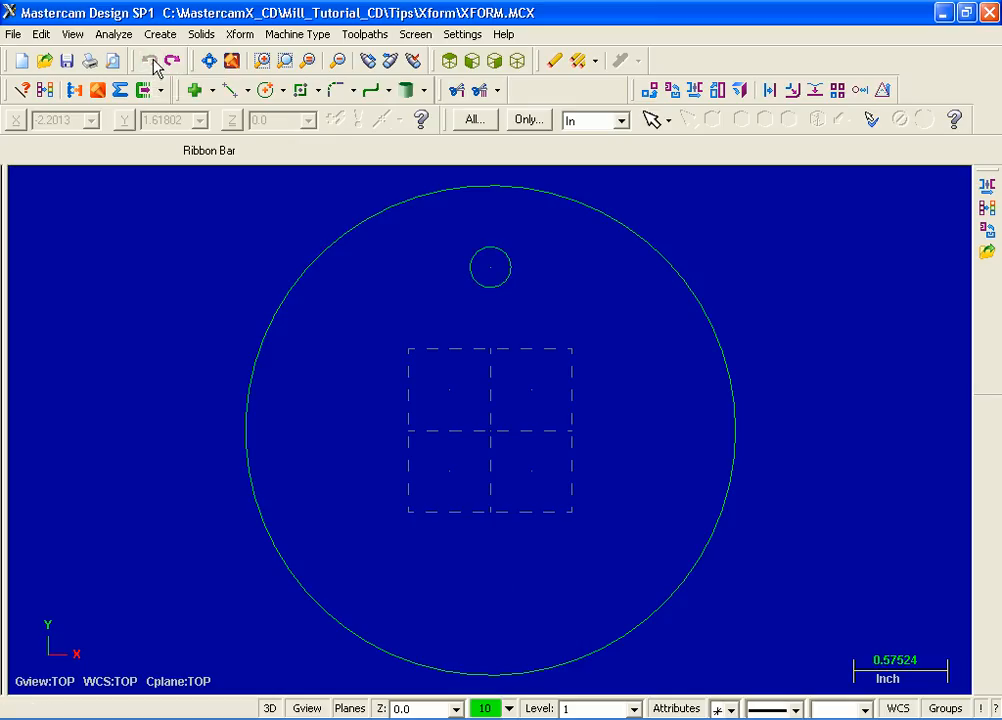
# Scale all window-selected geometry uniformly by a factor of 0.5 in Move mode and undo the scaling
pyautogui.click(240, 36)
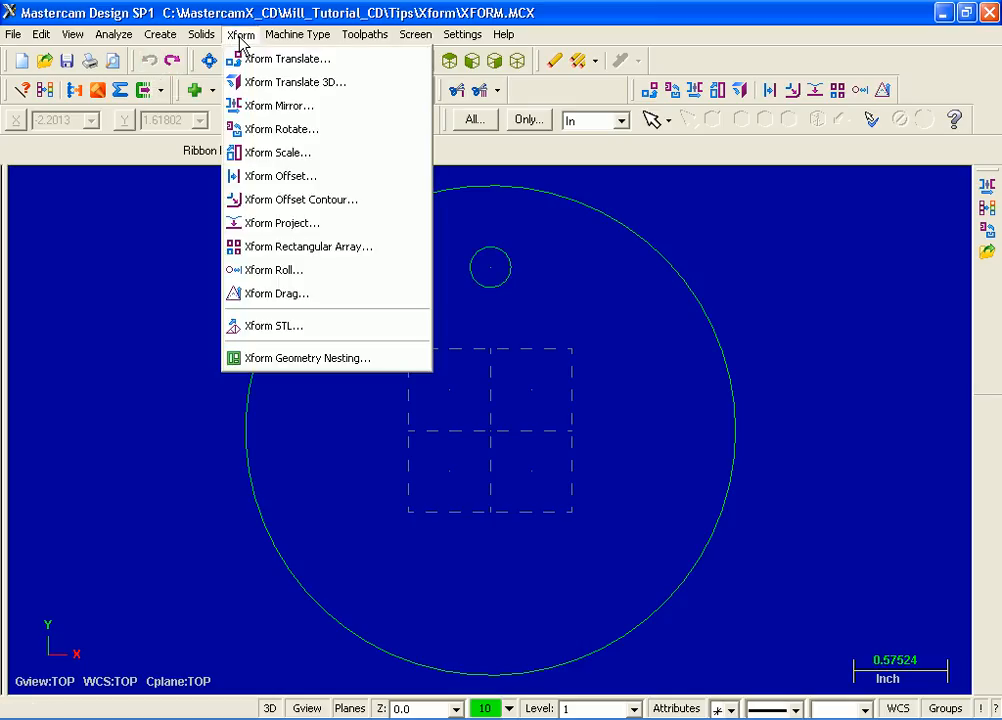
pyautogui.click(316, 163)
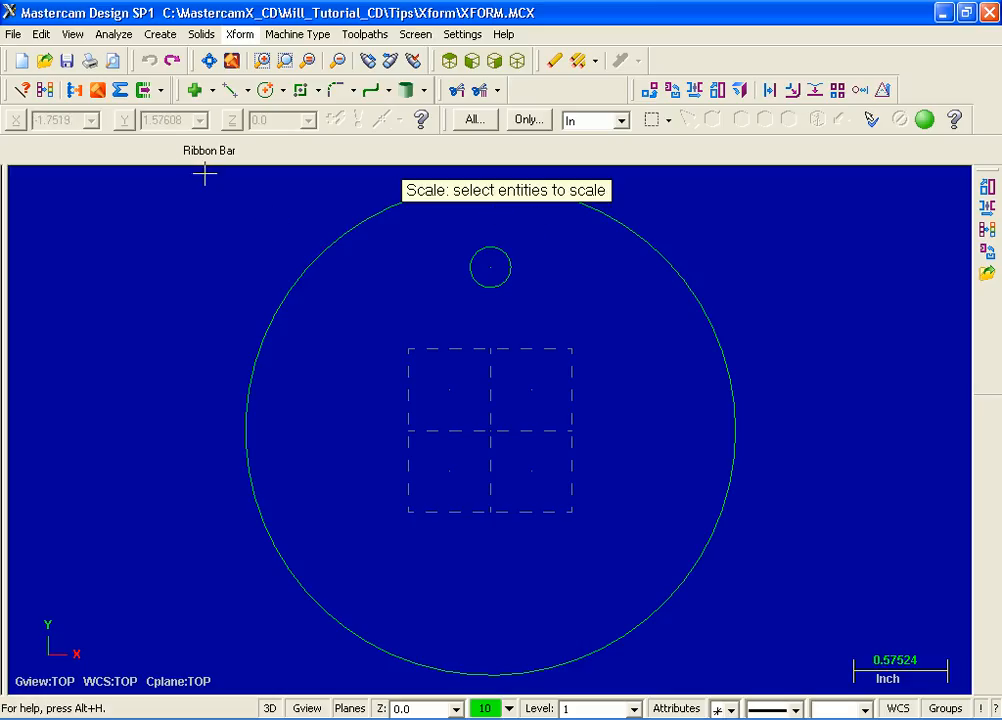
pyautogui.moveTo(205, 174); pyautogui.dragTo(797, 684)
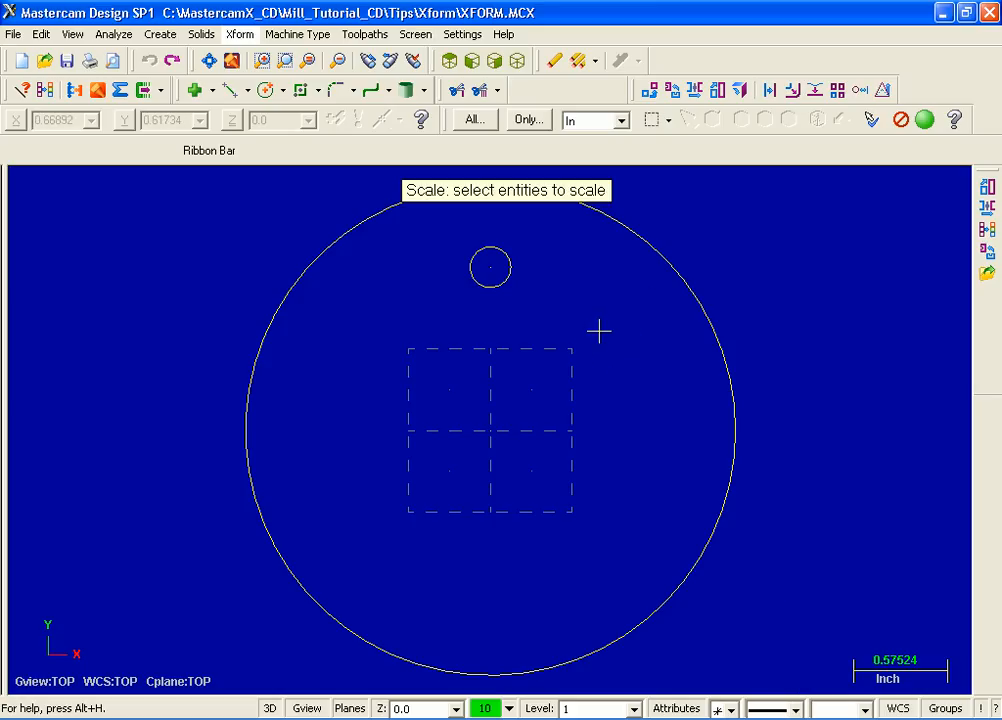
pyautogui.click(925, 121)
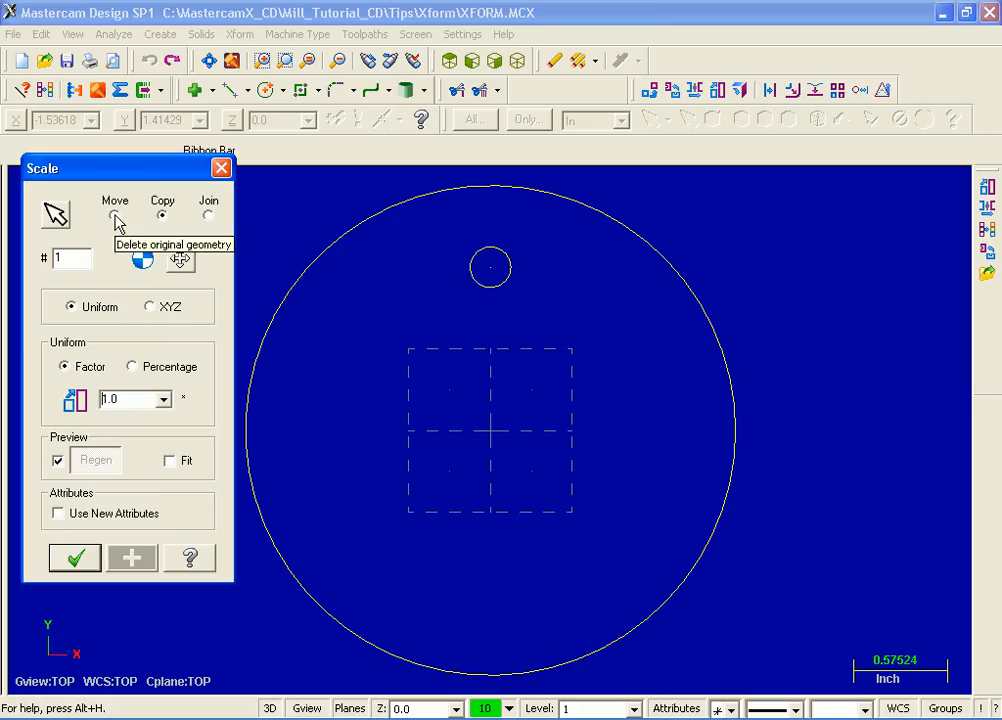
pyautogui.click(116, 216)
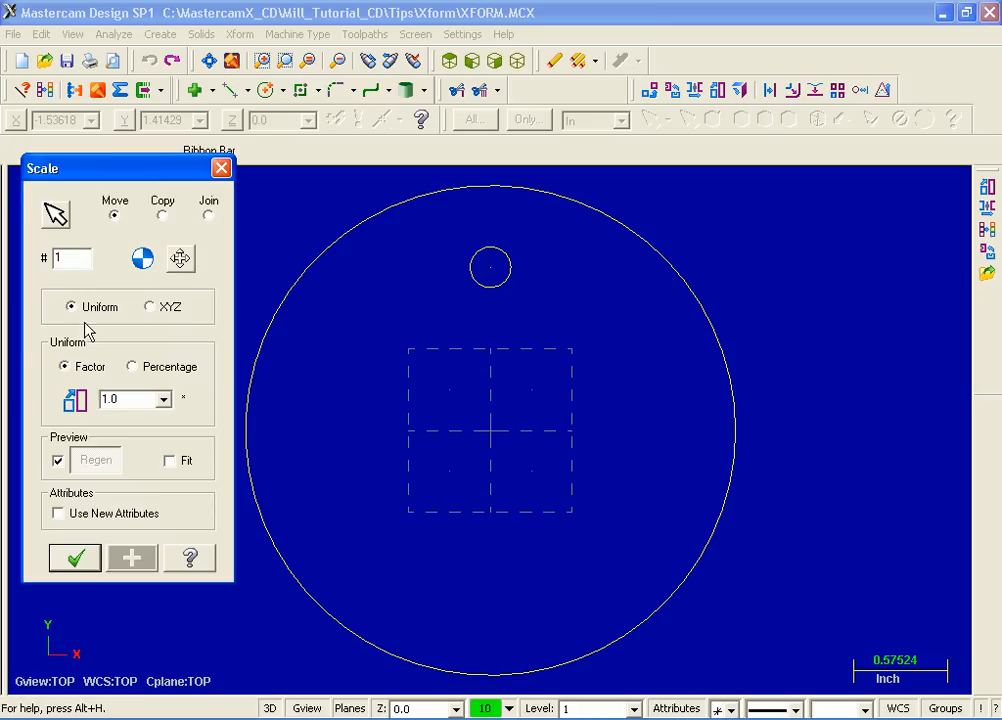
pyautogui.doubleClick(131, 401)
pyautogui.write('.5')
pyautogui.press('Return')
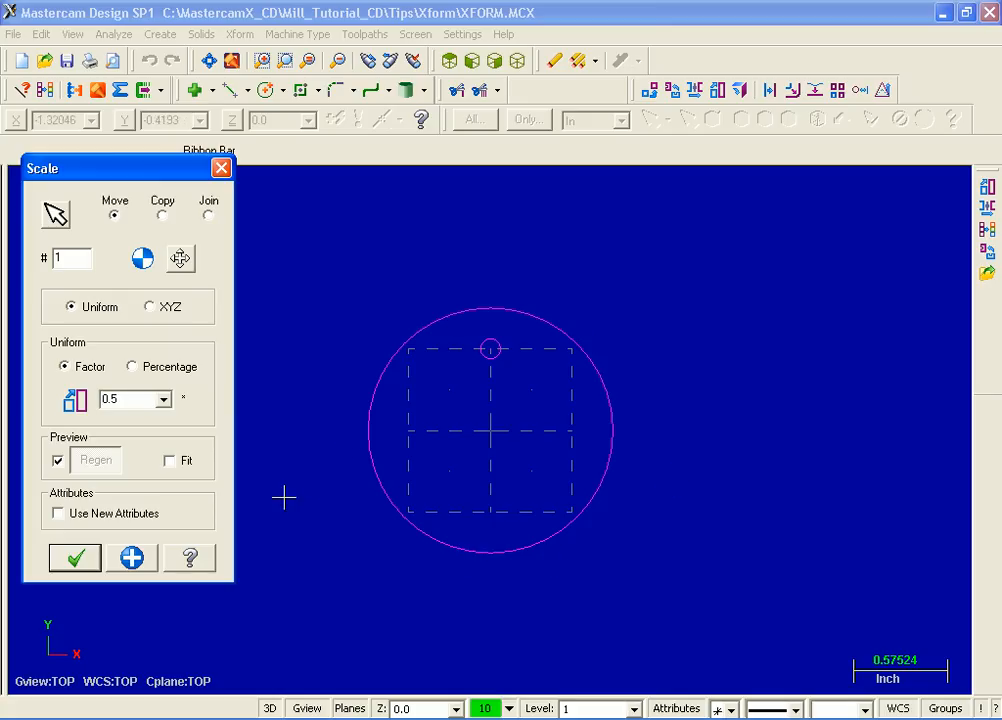
pyautogui.click(83, 564)
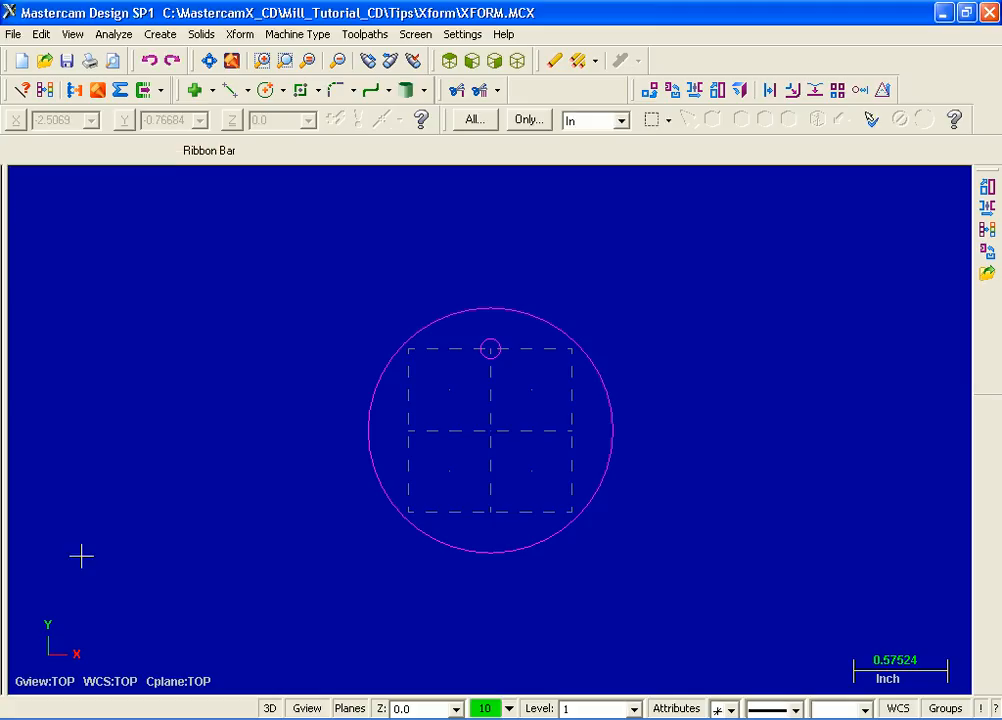
pyautogui.click(149, 62)
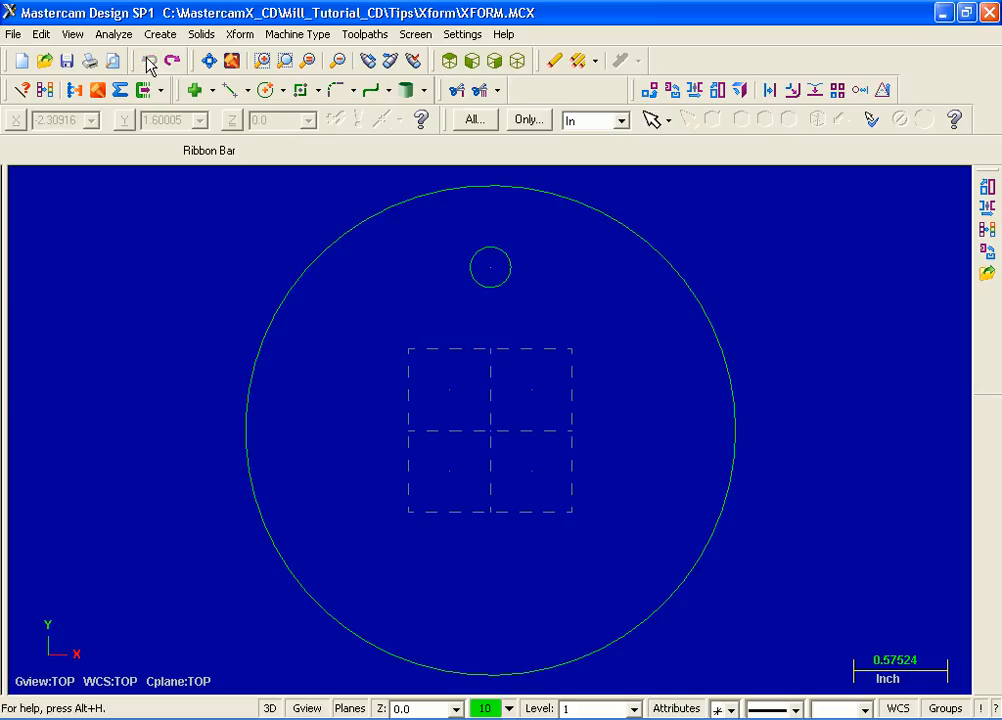
# Start an Xform Translate on the small top circle with a Y delta of -1
pyautogui.click(240, 36)
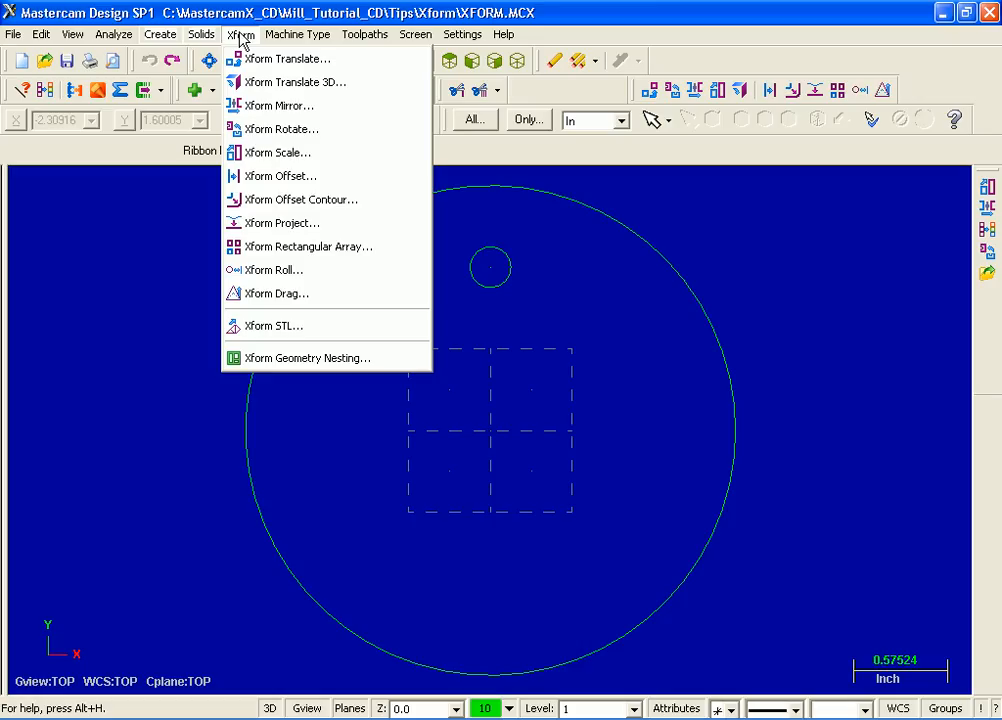
pyautogui.click(334, 60)
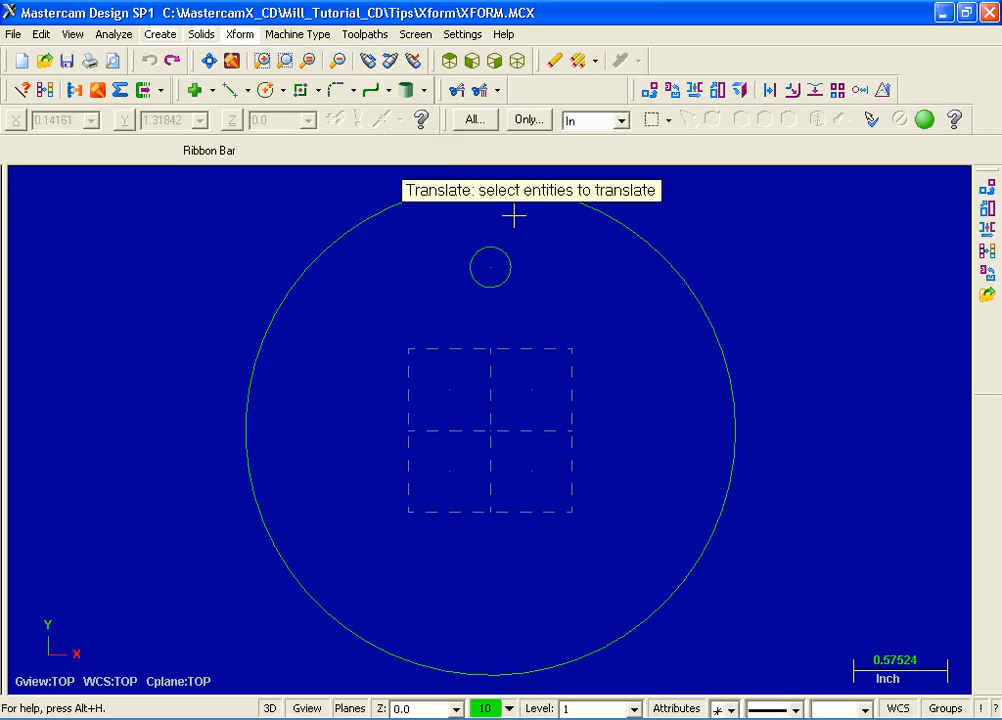
pyautogui.click(503, 286)
pyautogui.click(926, 119)
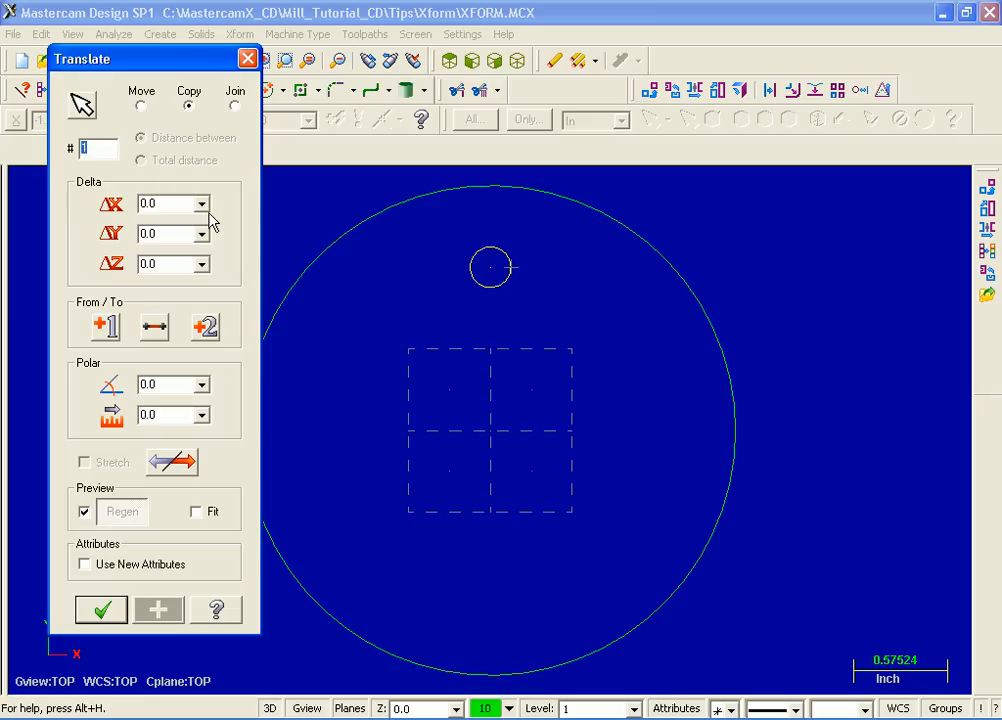
pyautogui.click(158, 233)
pyautogui.write('-1')
pyautogui.press('Return')
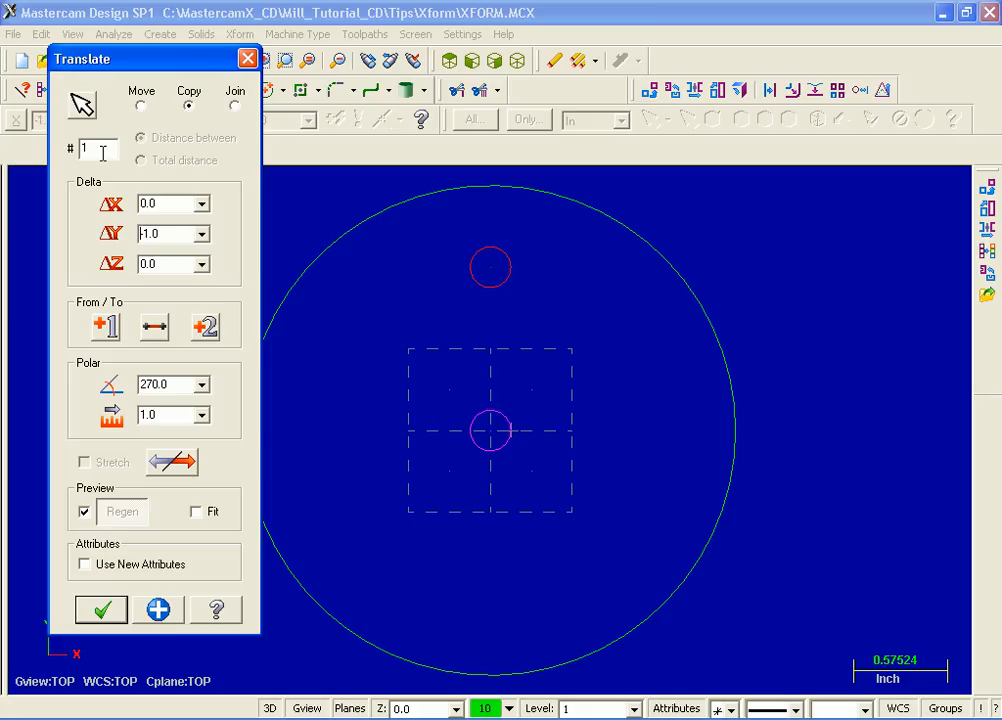
# Set 2 translated copies, apply the translation, and undo it
pyautogui.doubleClick(87, 148)
pyautogui.write('2')
pyautogui.press('Return')
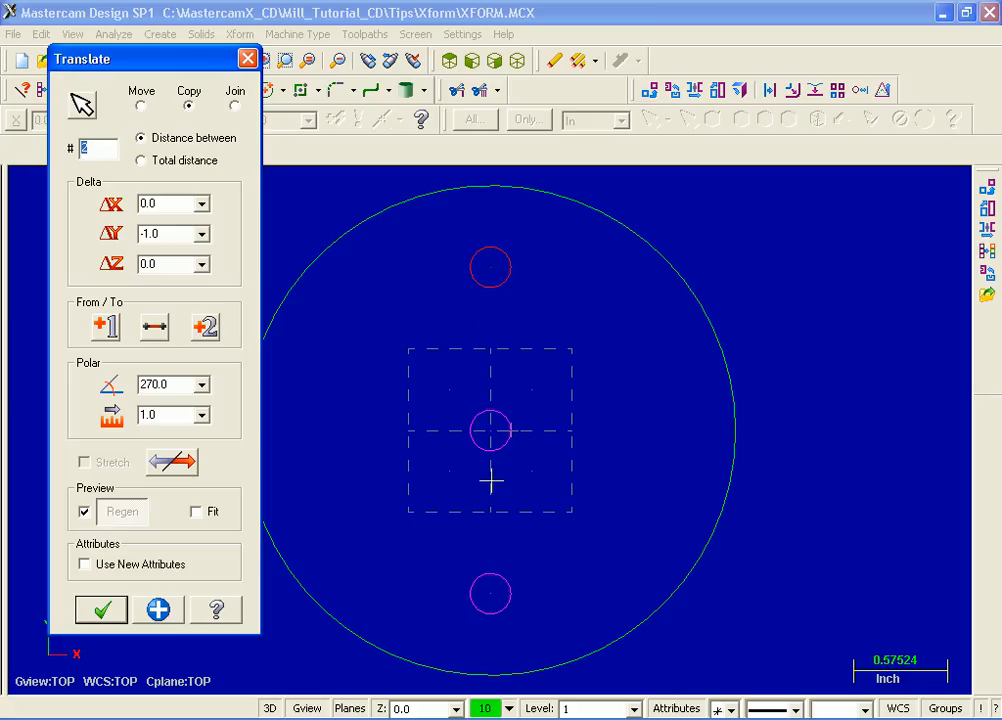
pyautogui.click(111, 617)
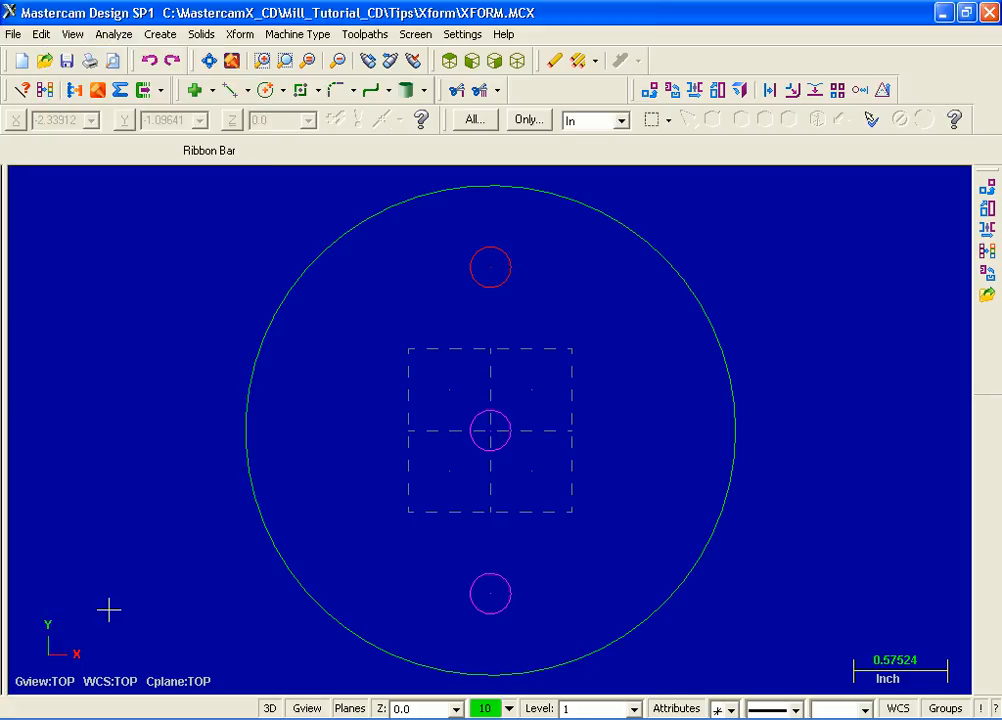
pyautogui.click(151, 65)
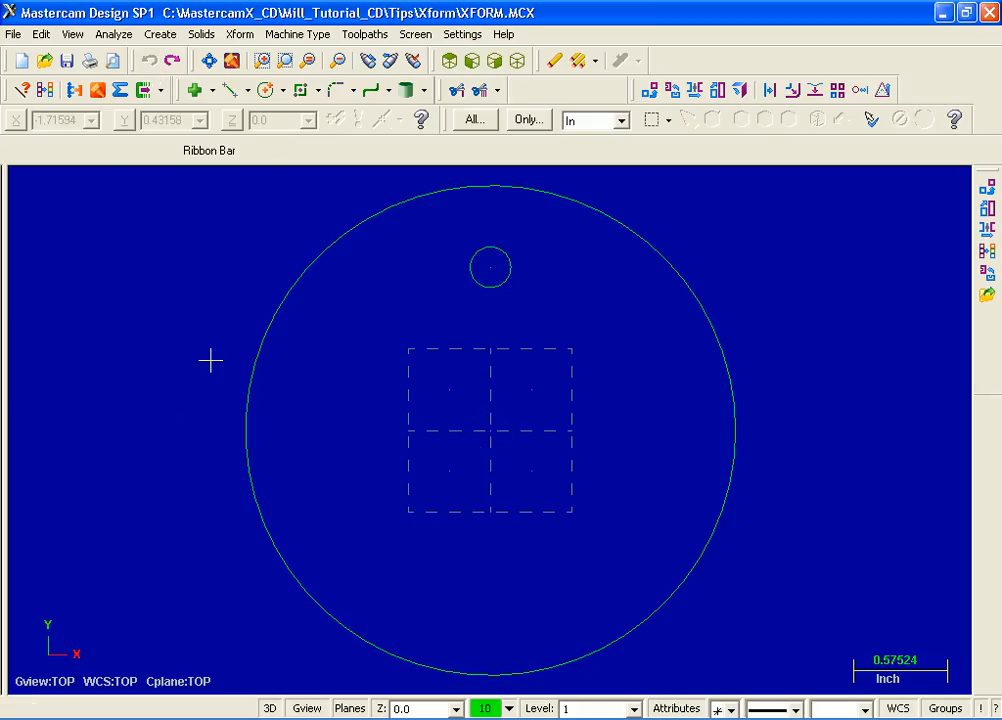
# Offset a copy of the large circle inward by a distance of 0.5 with Xform Offset
pyautogui.click(242, 36)
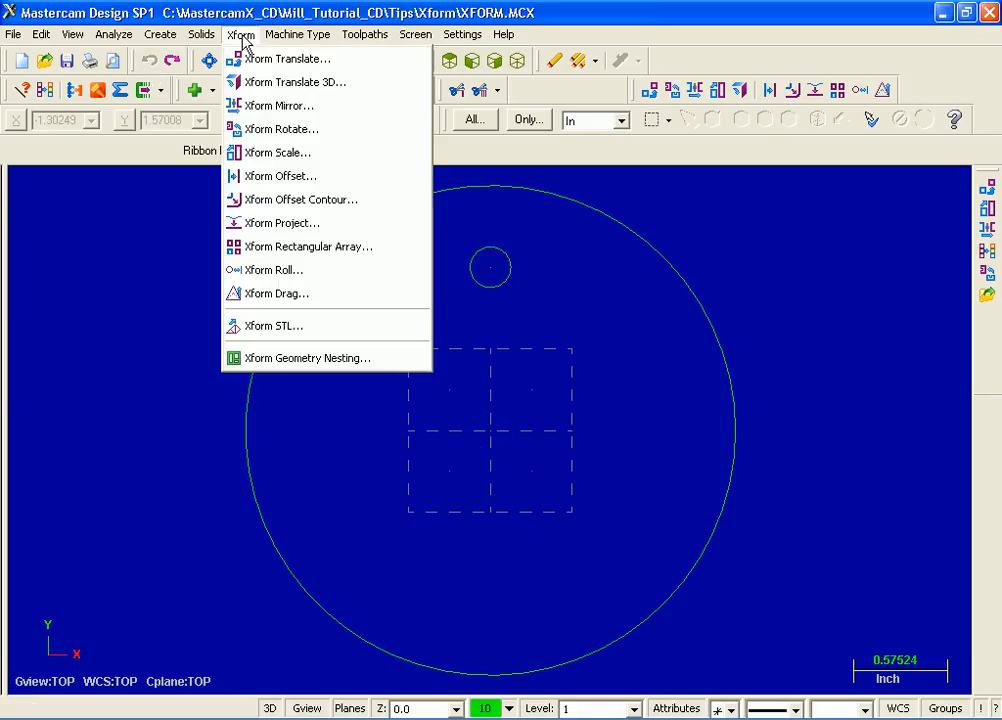
pyautogui.click(316, 178)
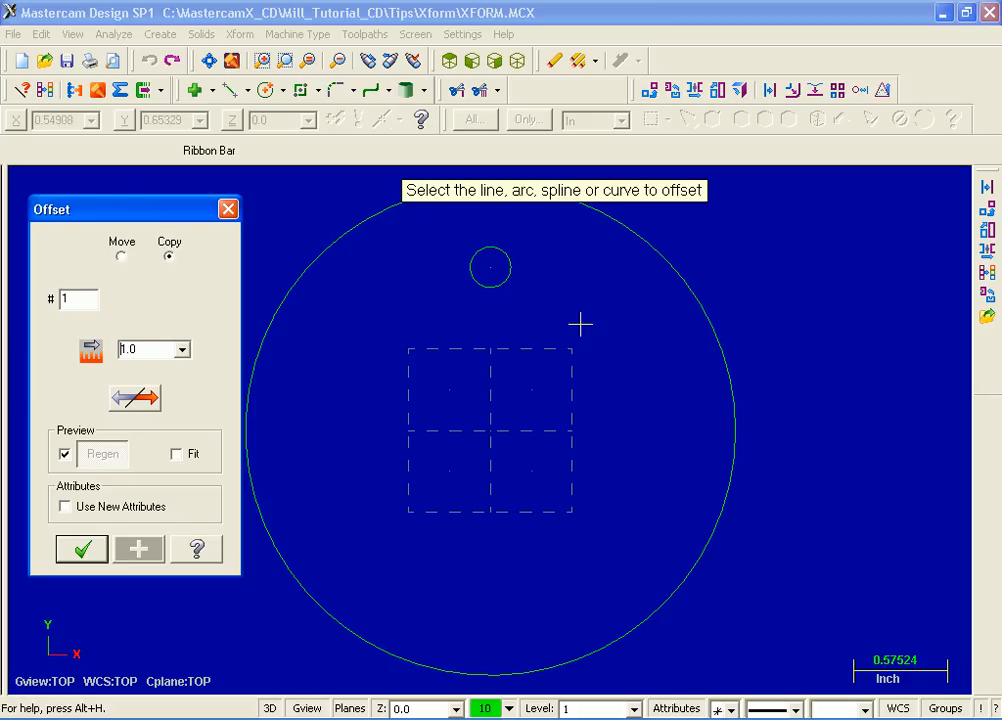
pyautogui.click(705, 314)
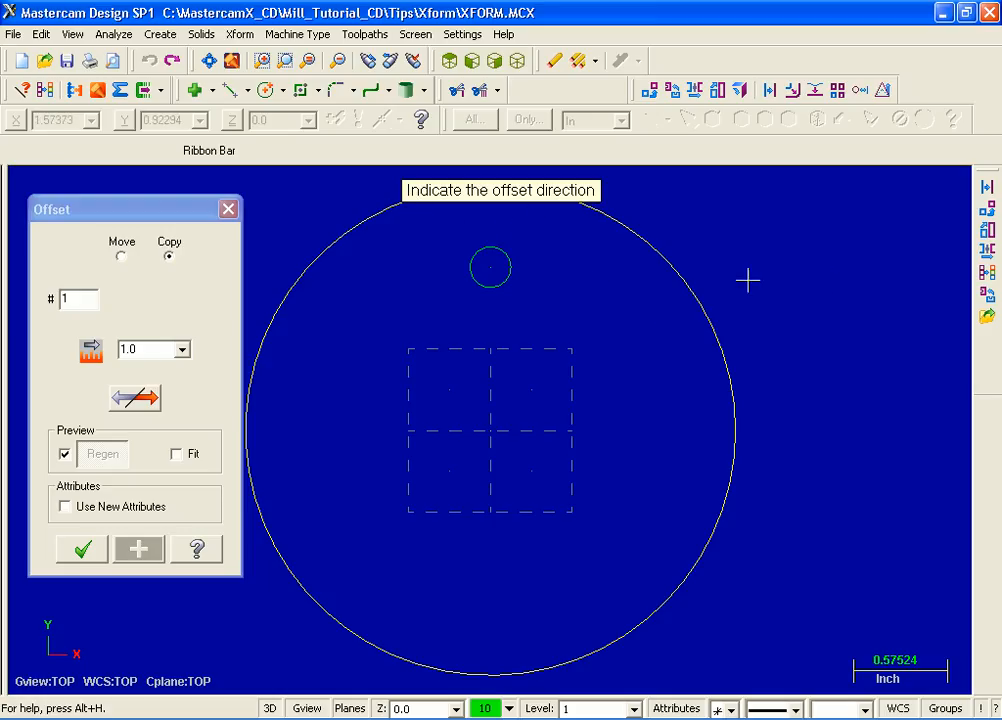
pyautogui.click(658, 300)
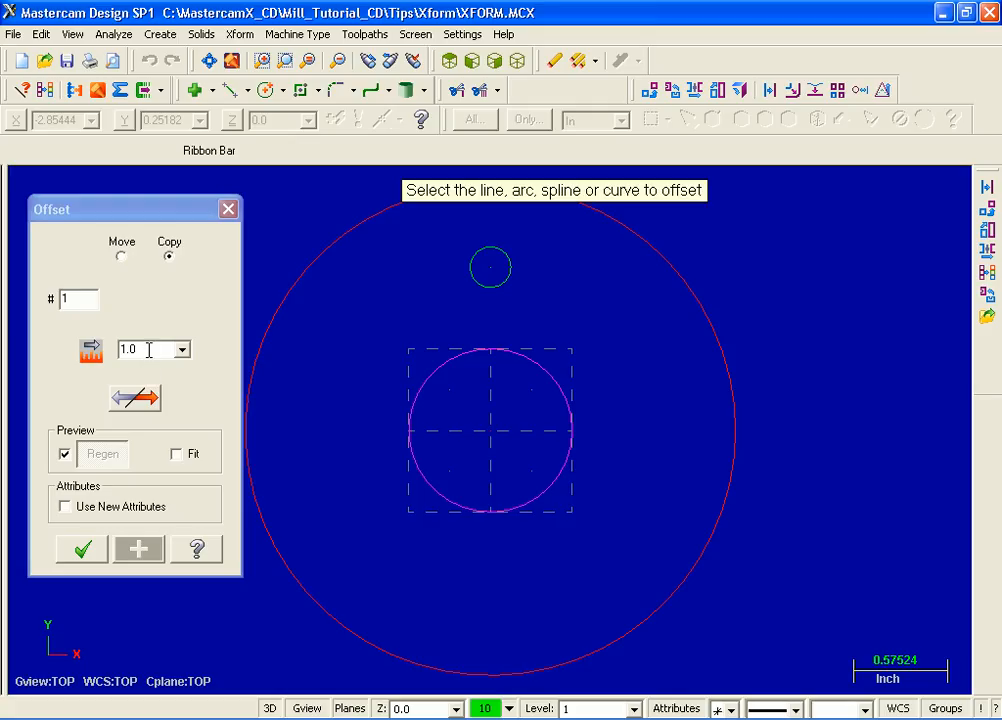
pyautogui.moveTo(148, 349); pyautogui.dragTo(110, 358)
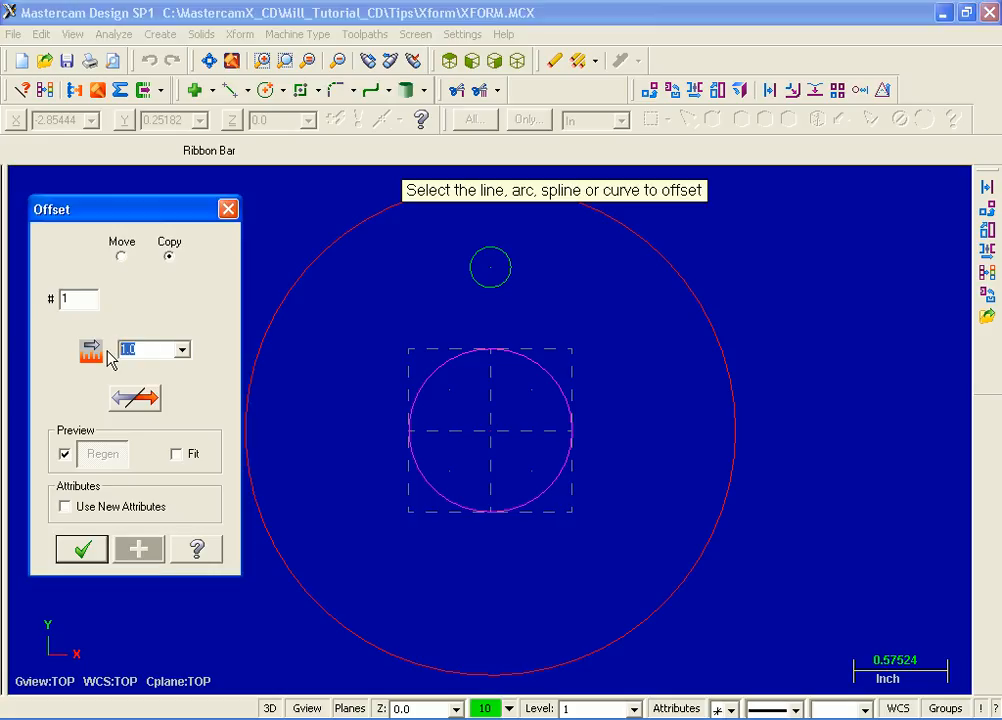
pyautogui.write('.5')
pyautogui.press('Tab')
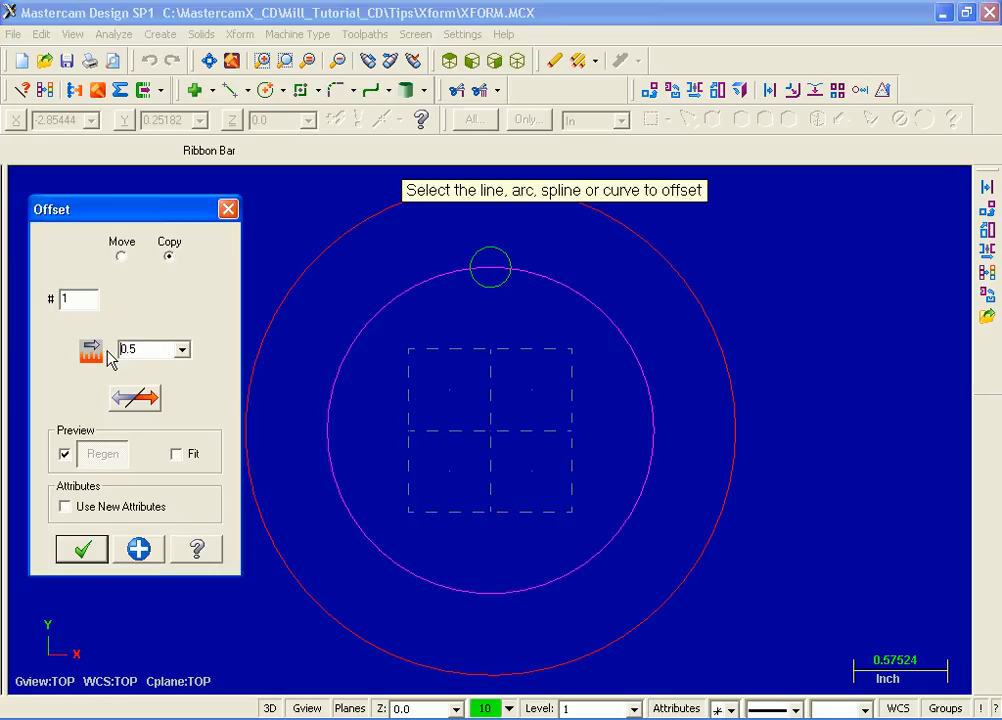
# Cycle through the offset direction options, apply the circle offset, and undo it
pyautogui.click(146, 403)
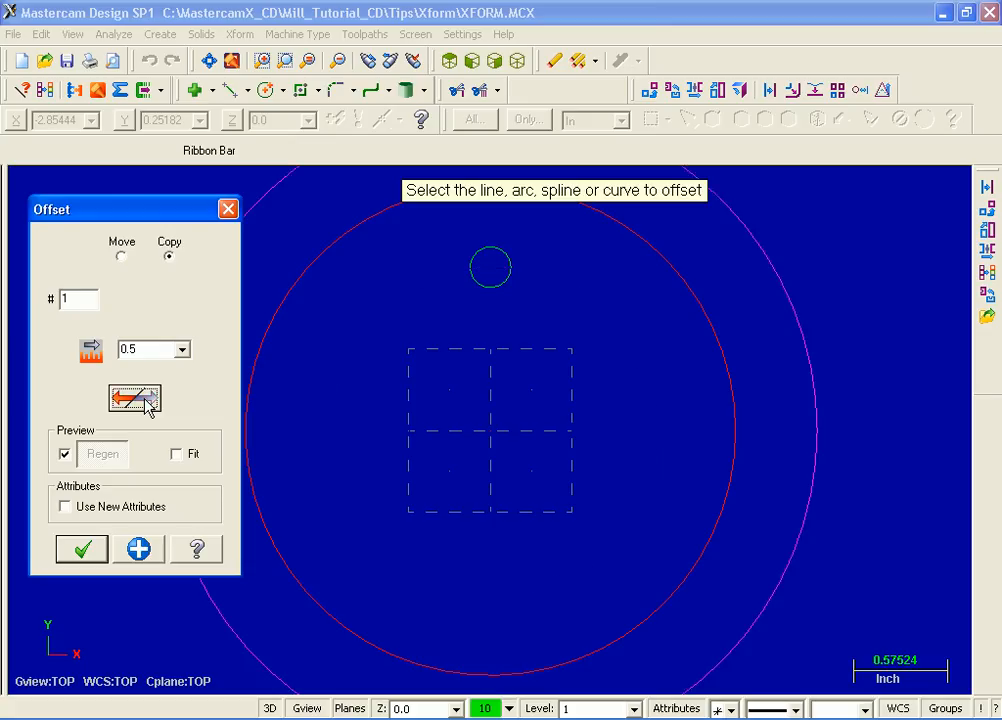
pyautogui.click(146, 403)
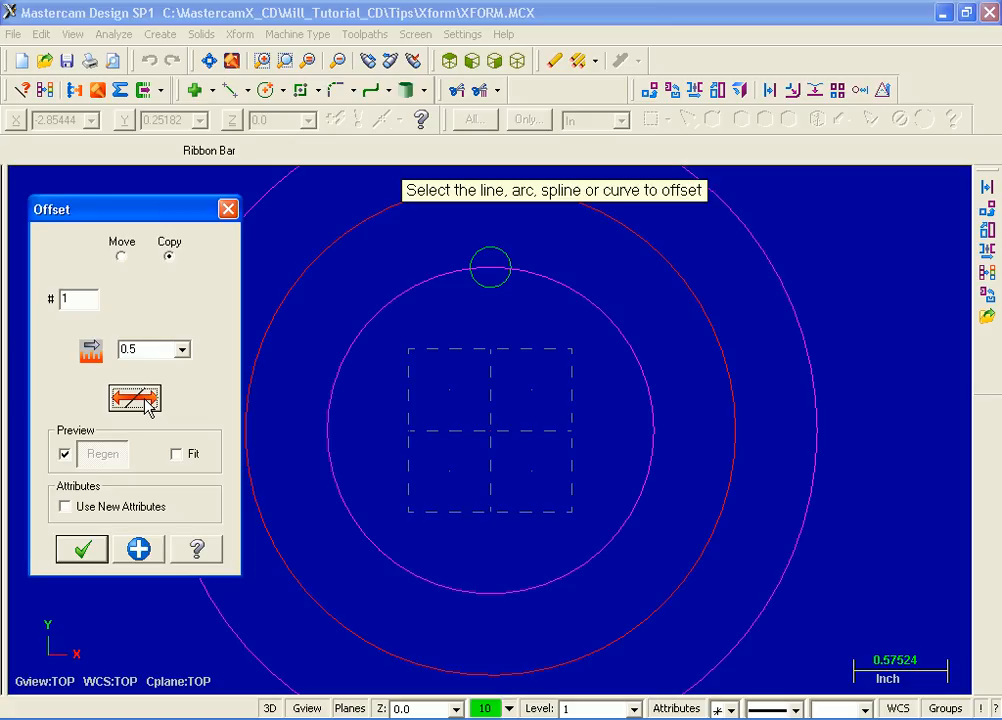
pyautogui.click(146, 403)
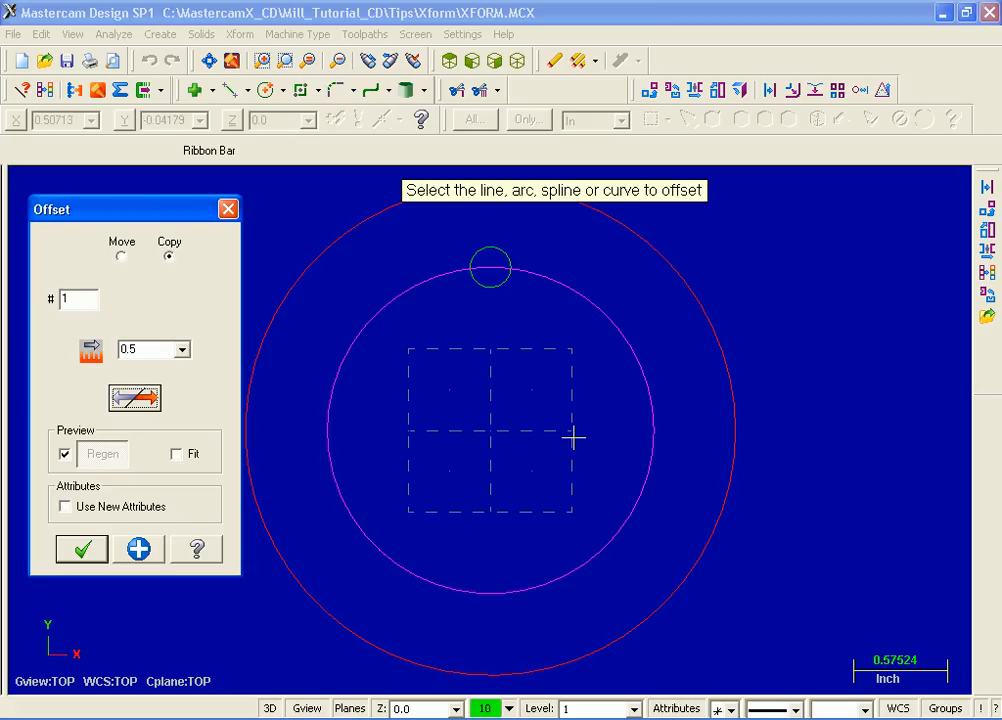
pyautogui.click(82, 556)
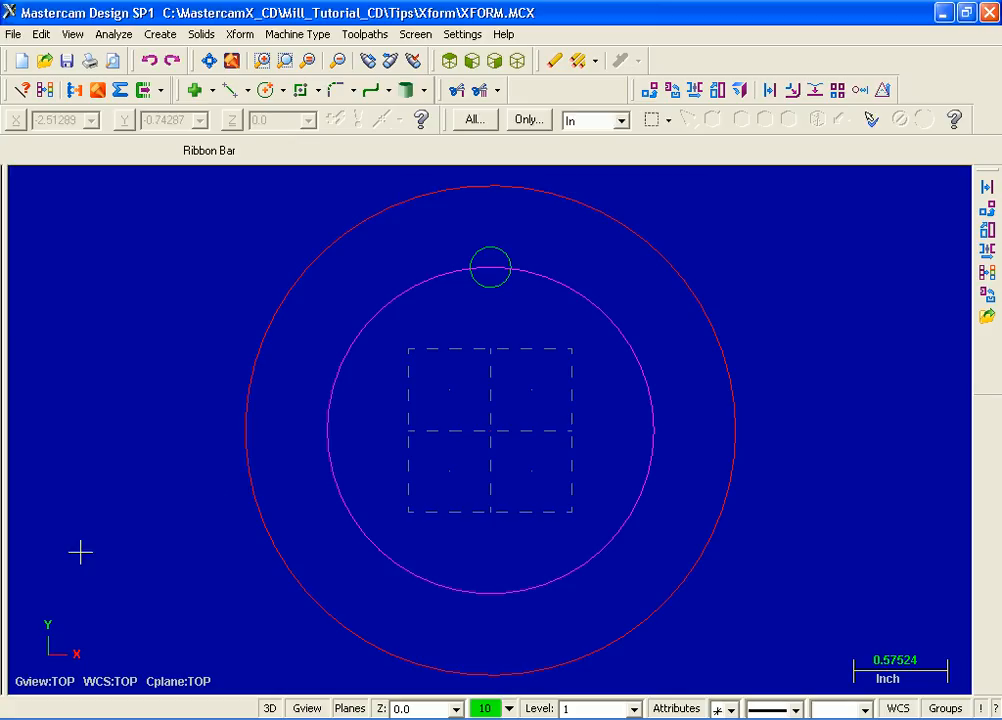
pyautogui.click(150, 62)
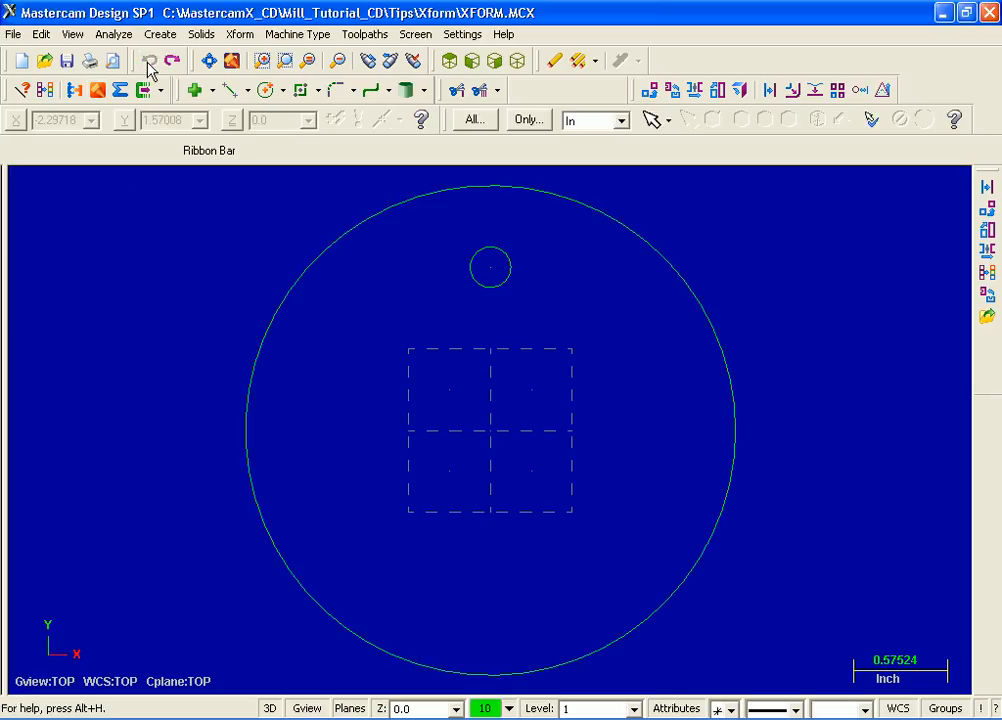
# Start Xform Offset Contour and chain the rounded rectangle outline as the contour to offset
pyautogui.click(209, 61)
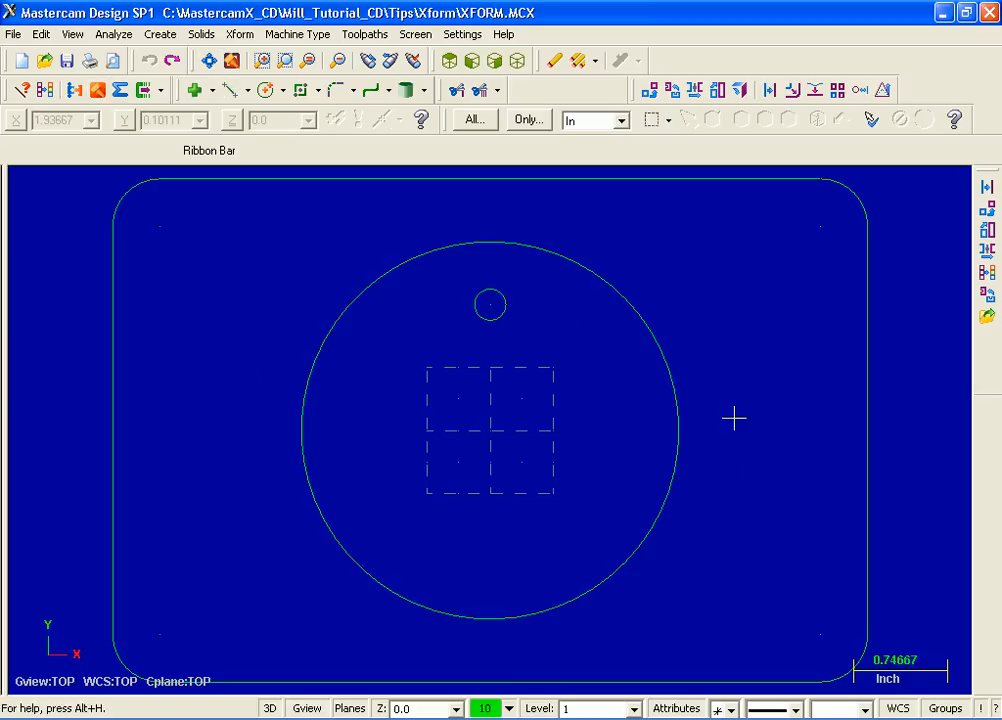
pyautogui.scroll(-4, 734, 418)
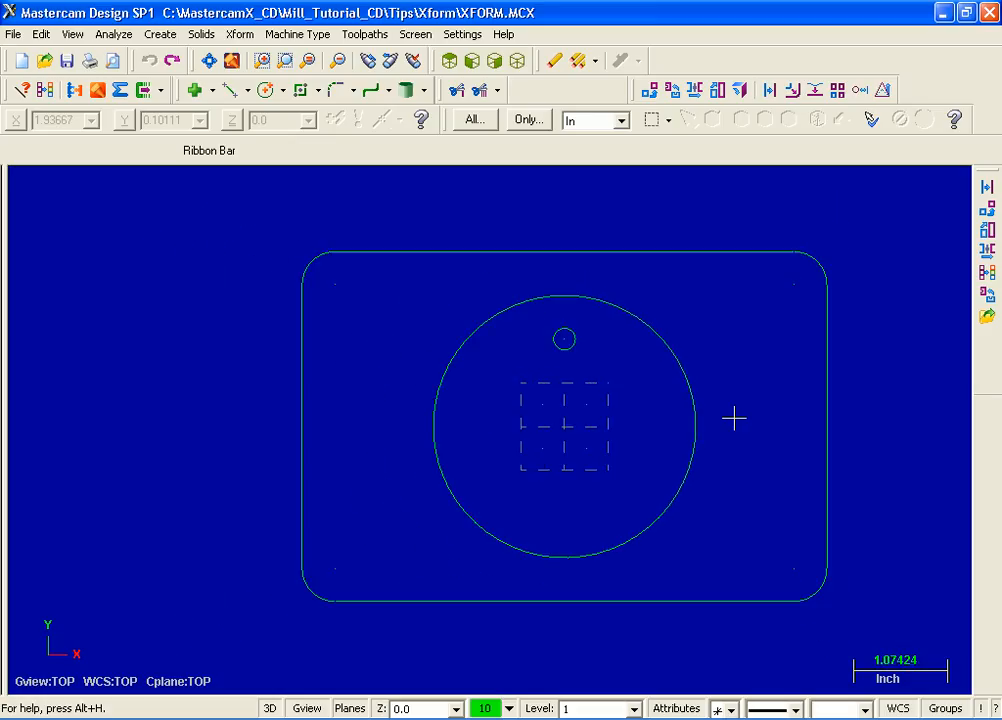
pyautogui.scroll(-2, 734, 418)
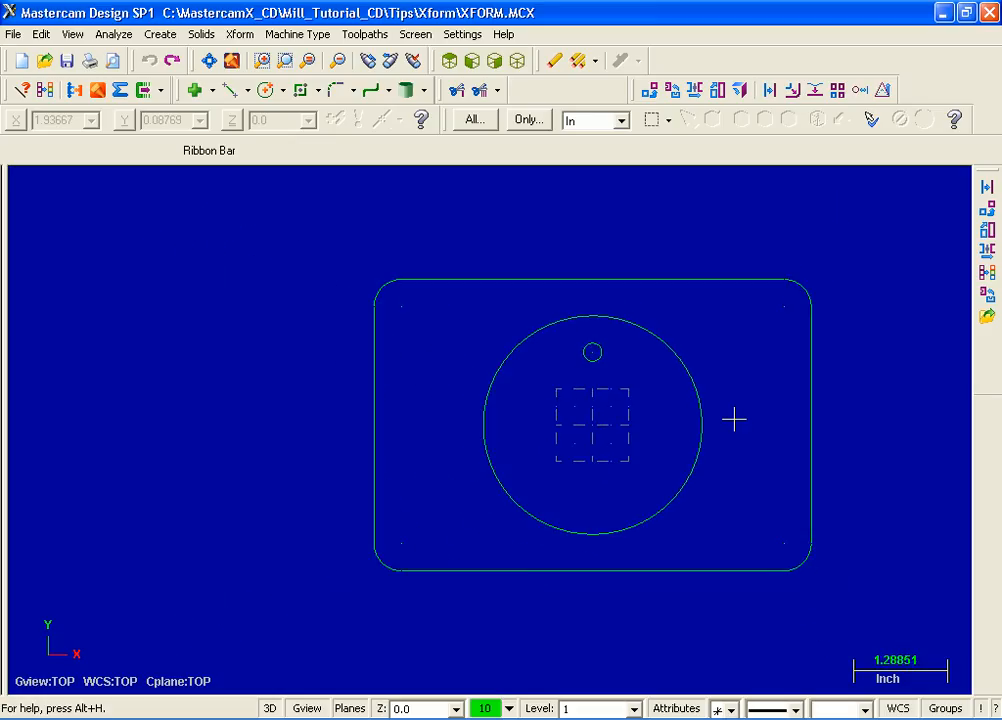
pyautogui.click(240, 36)
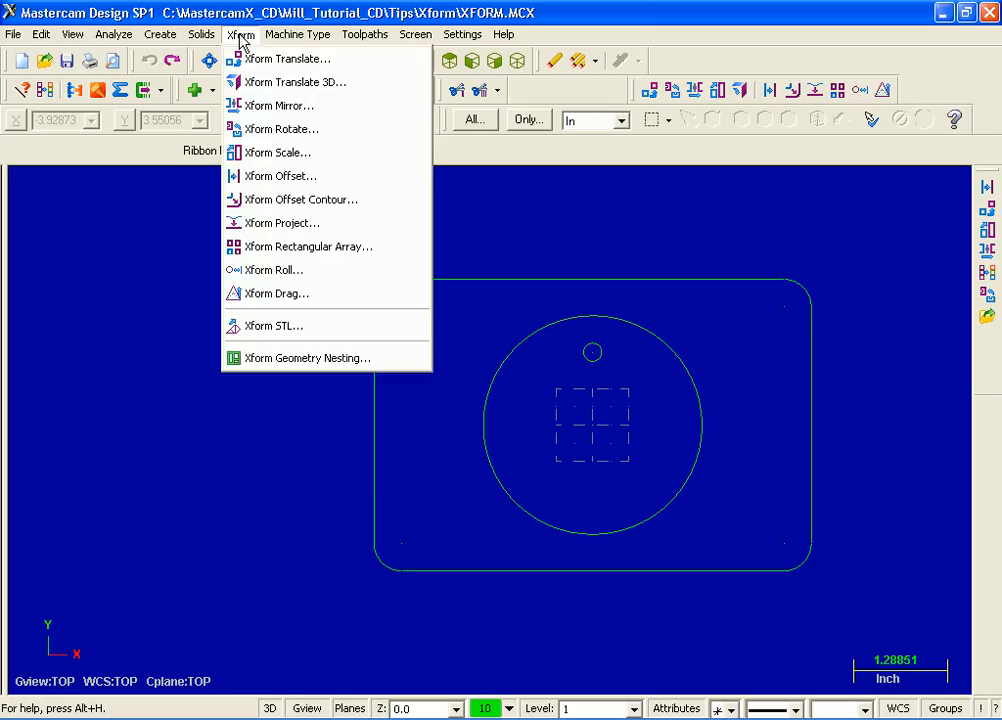
pyautogui.click(357, 200)
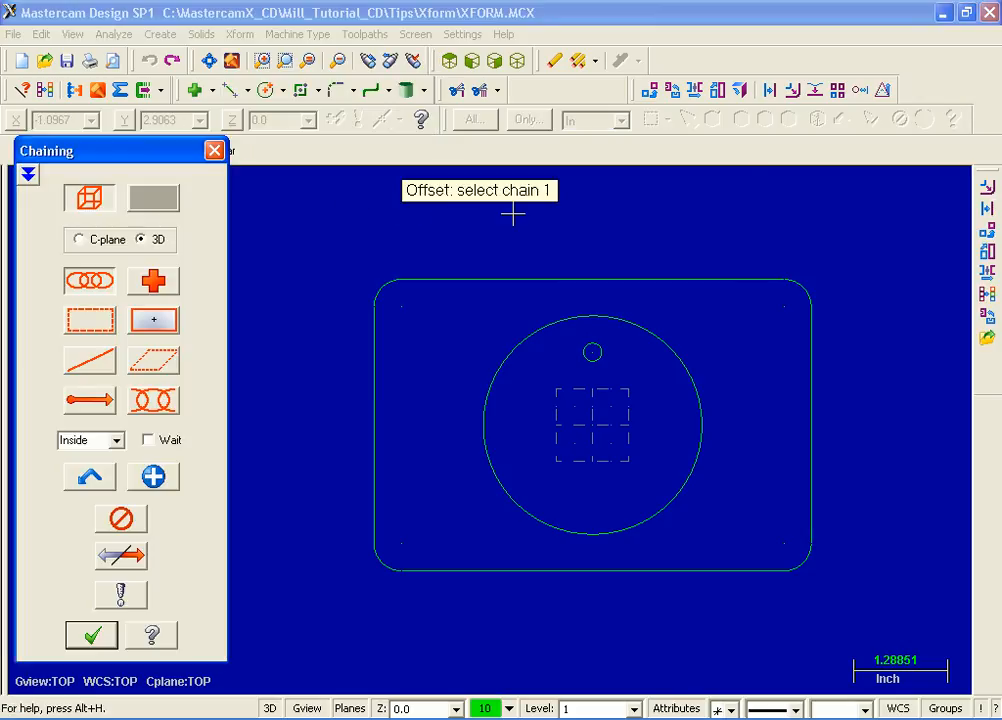
pyautogui.click(495, 280)
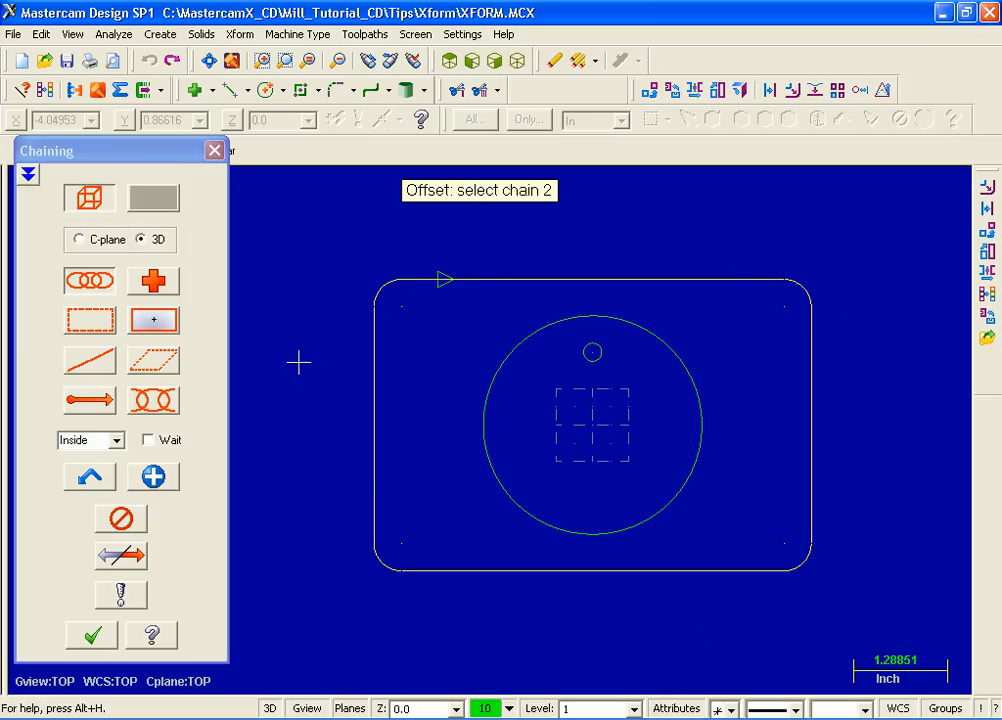
pyautogui.click(92, 636)
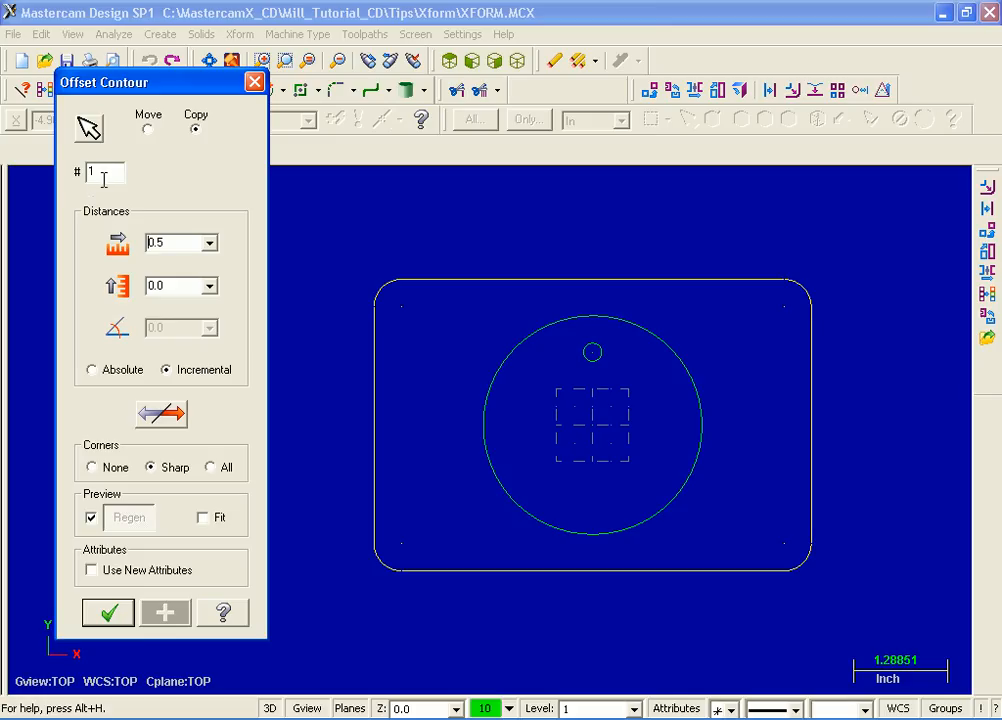
# Set the contour offset distance to 0.25, apply the offset copy, and undo it
pyautogui.doubleClick(193, 242)
pyautogui.write('.25')
pyautogui.press('Return')
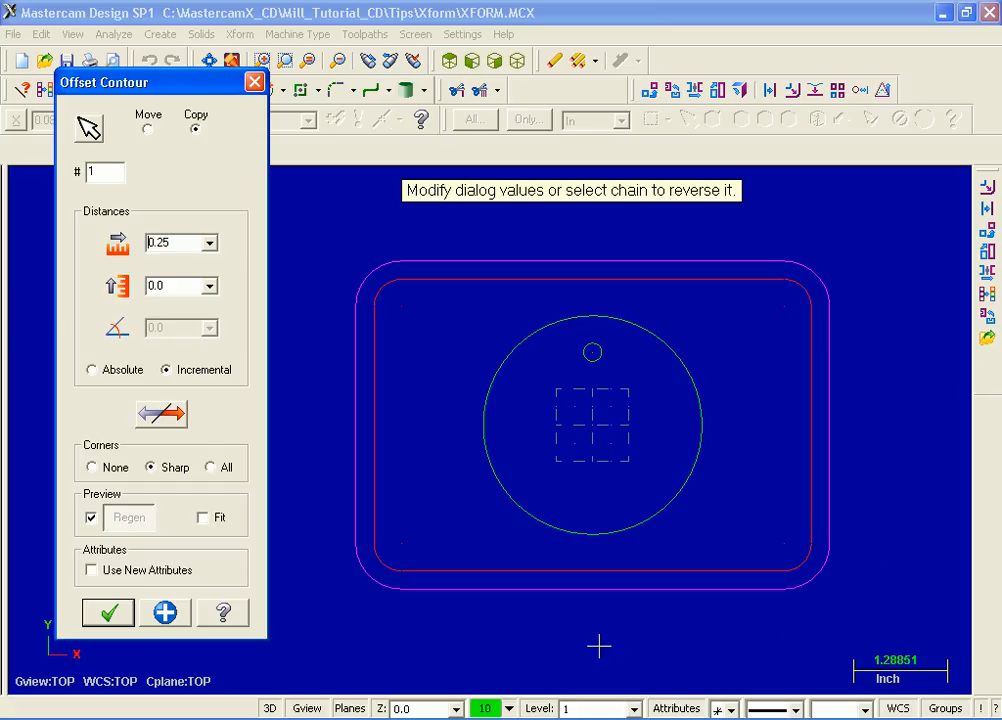
pyautogui.click(106, 614)
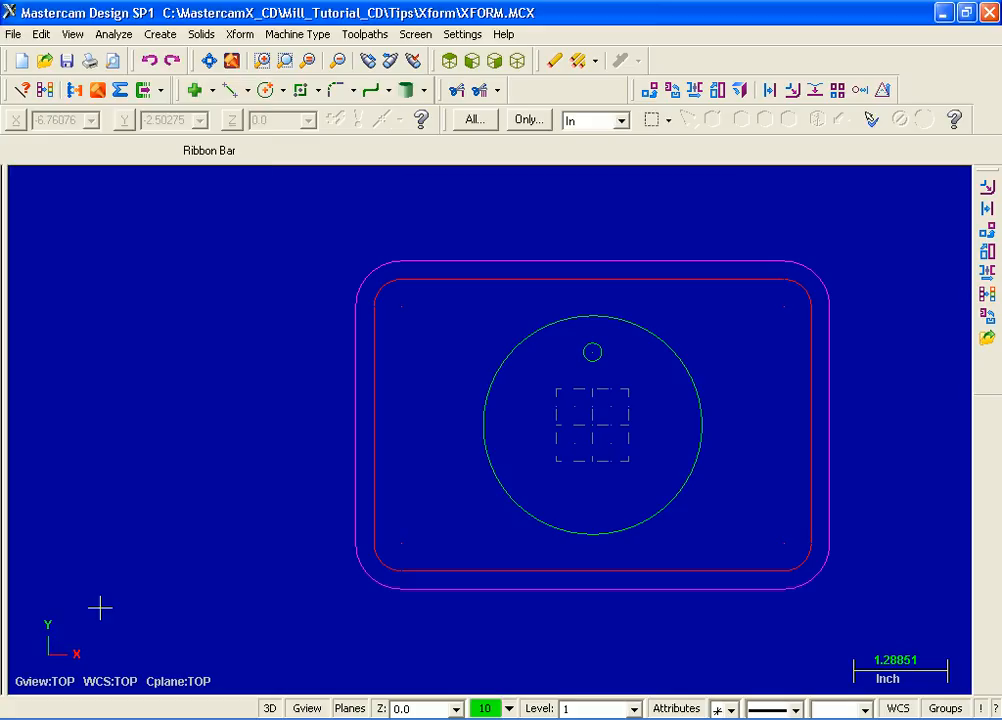
pyautogui.click(147, 62)
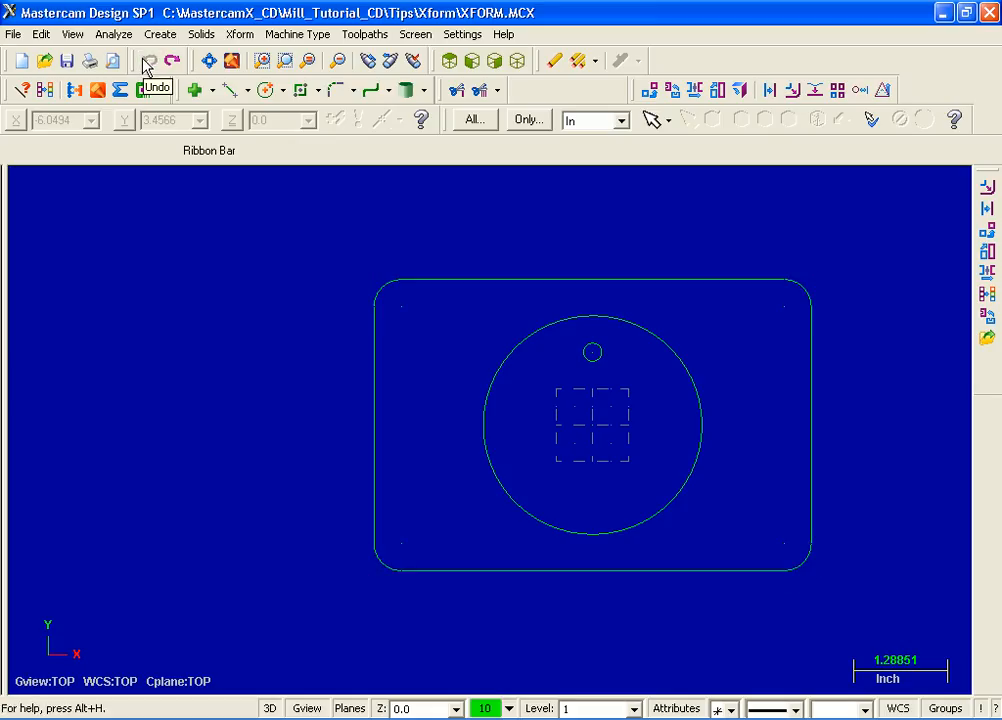
# Start Xform Drag and window-select geometry on the rectangle's right side using In+ selection mode
pyautogui.click(240, 36)
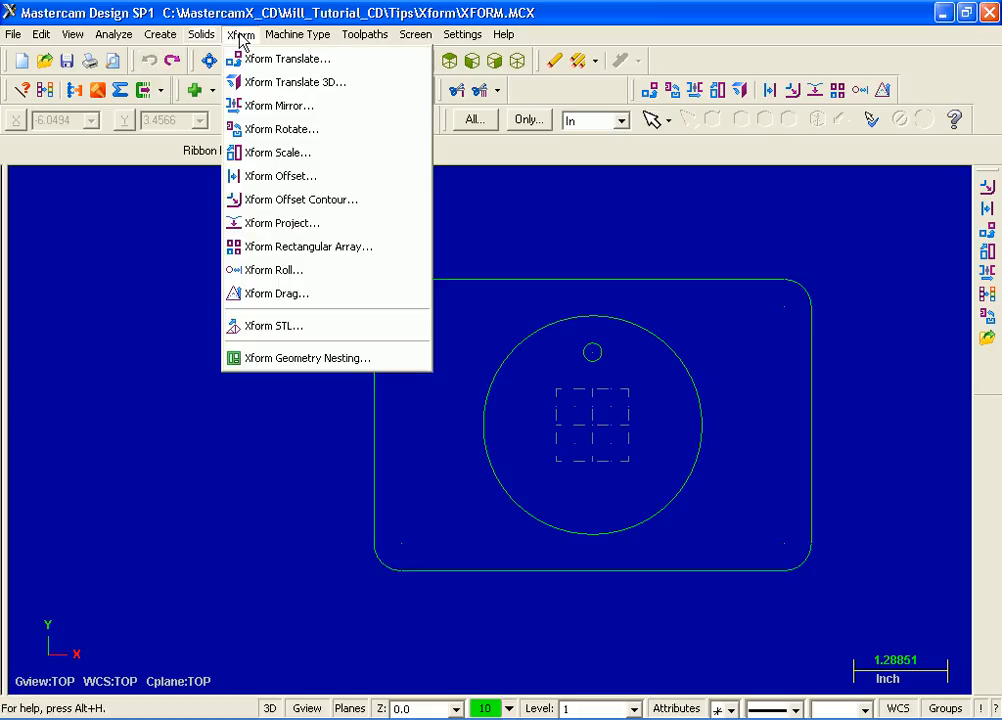
pyautogui.click(323, 294)
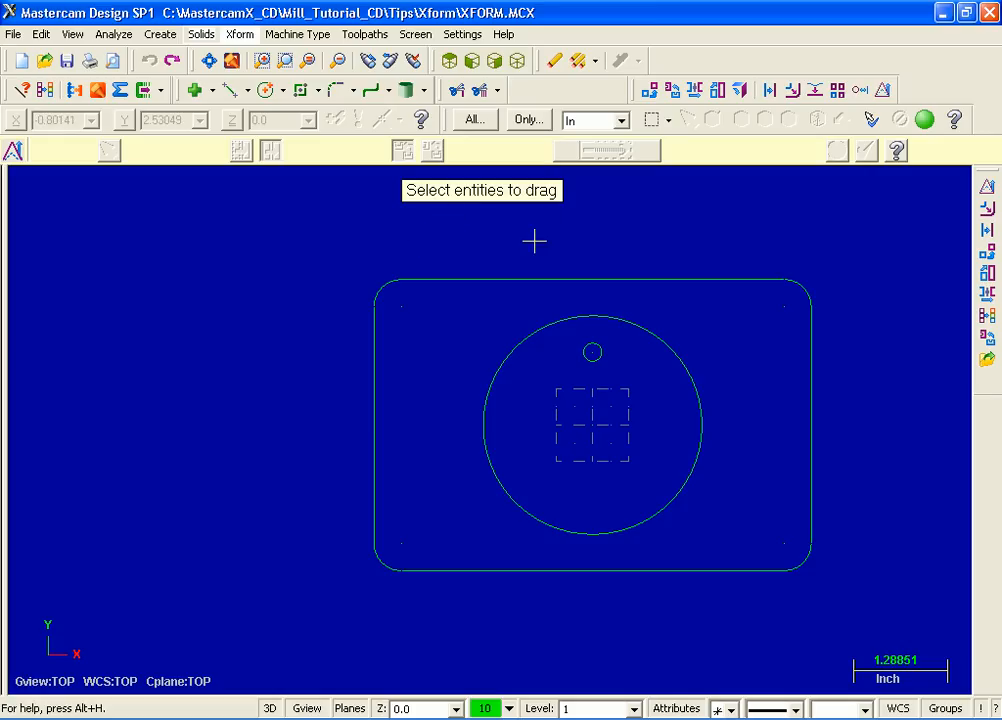
pyautogui.click(670, 122)
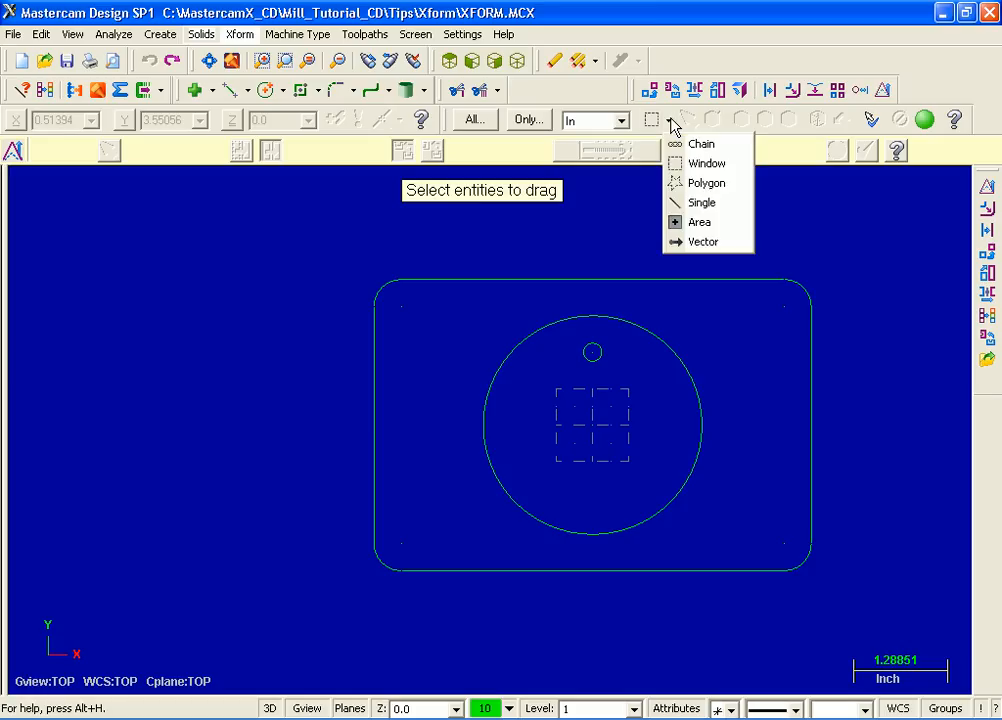
pyautogui.click(695, 166)
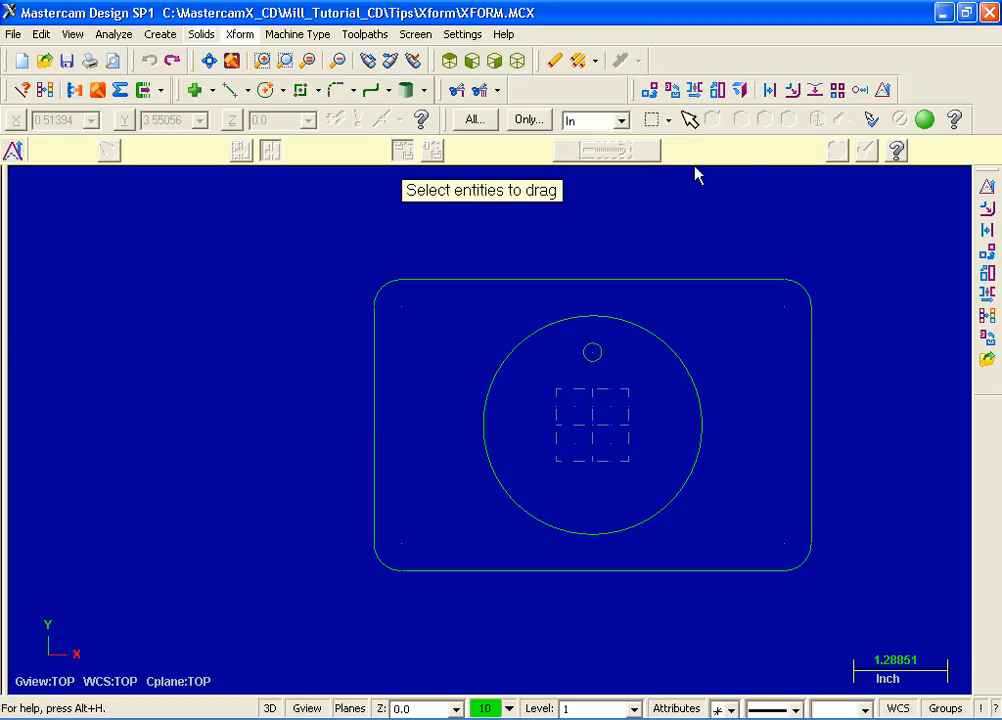
pyautogui.click(621, 122)
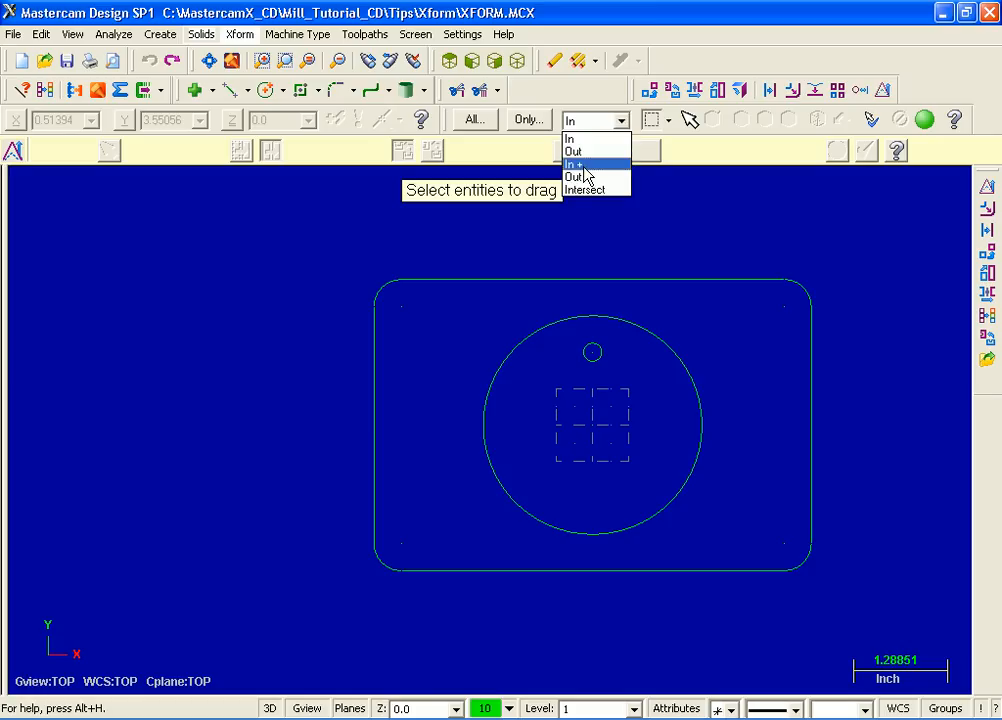
pyautogui.click(586, 165)
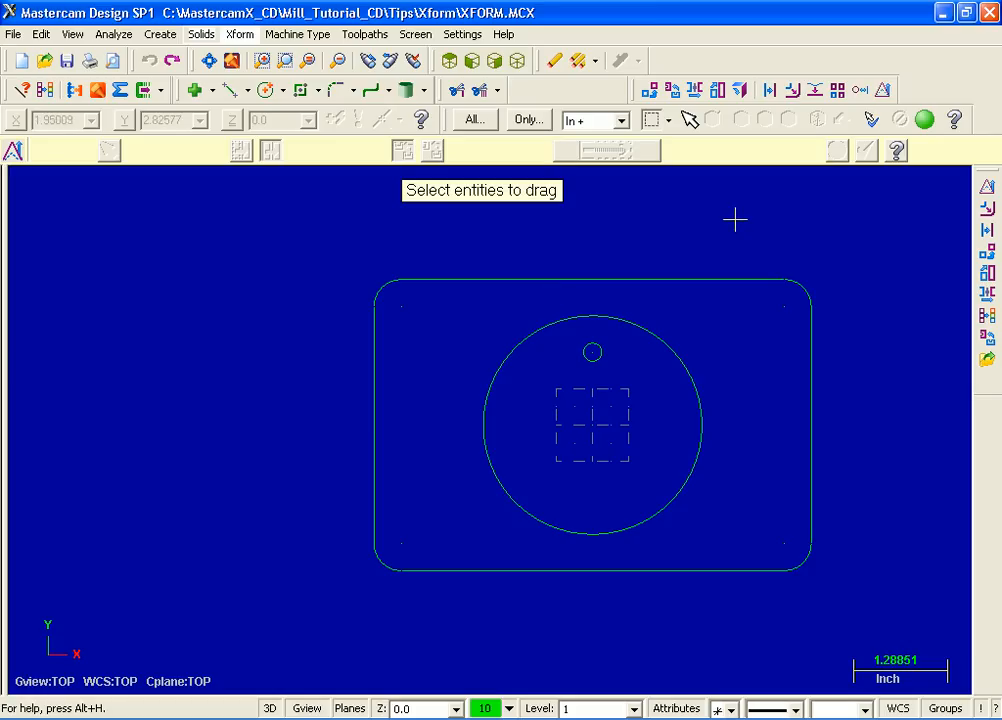
pyautogui.moveTo(734, 221); pyautogui.dragTo(935, 602)
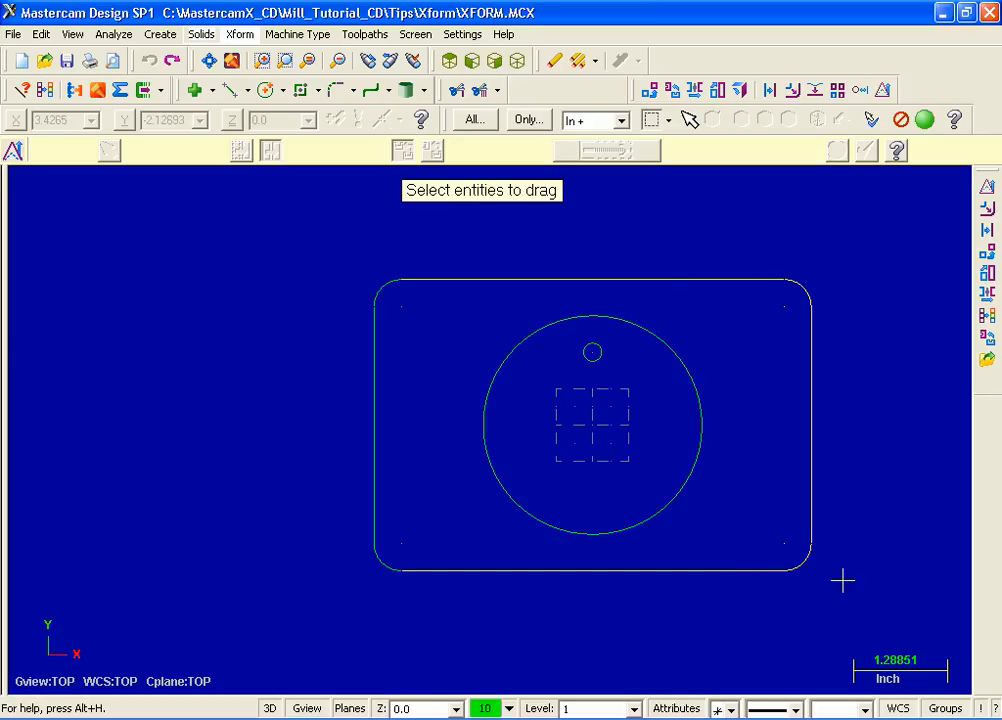
pyautogui.click(927, 125)
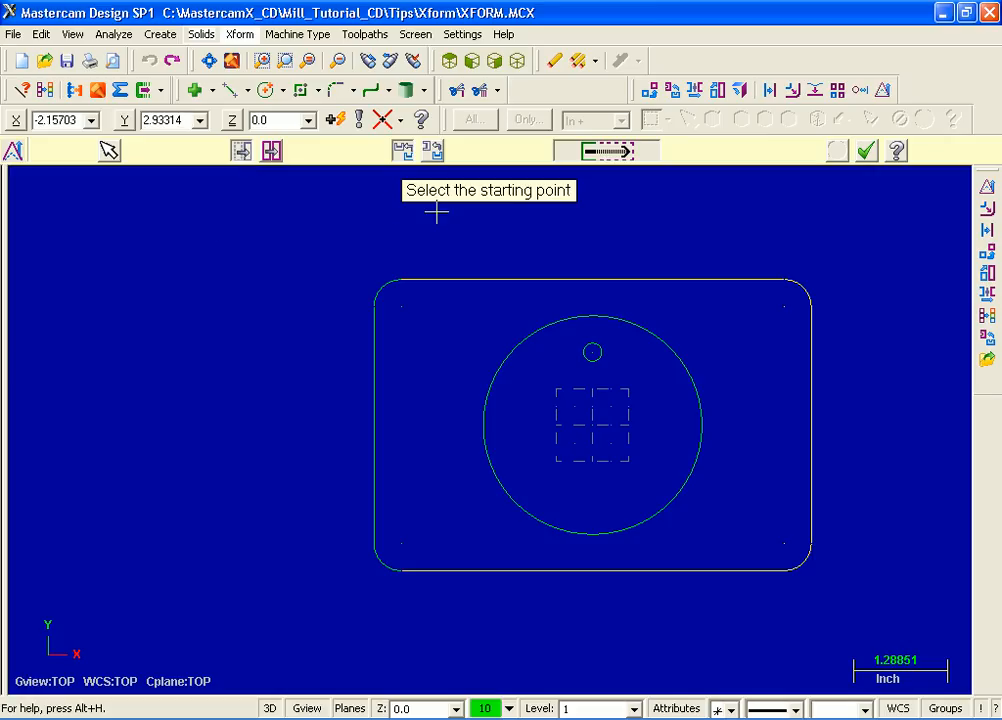
# Stretch the selected geometry from the plate centre up and to the right, apply the drag, and undo it
pyautogui.click(593, 425)
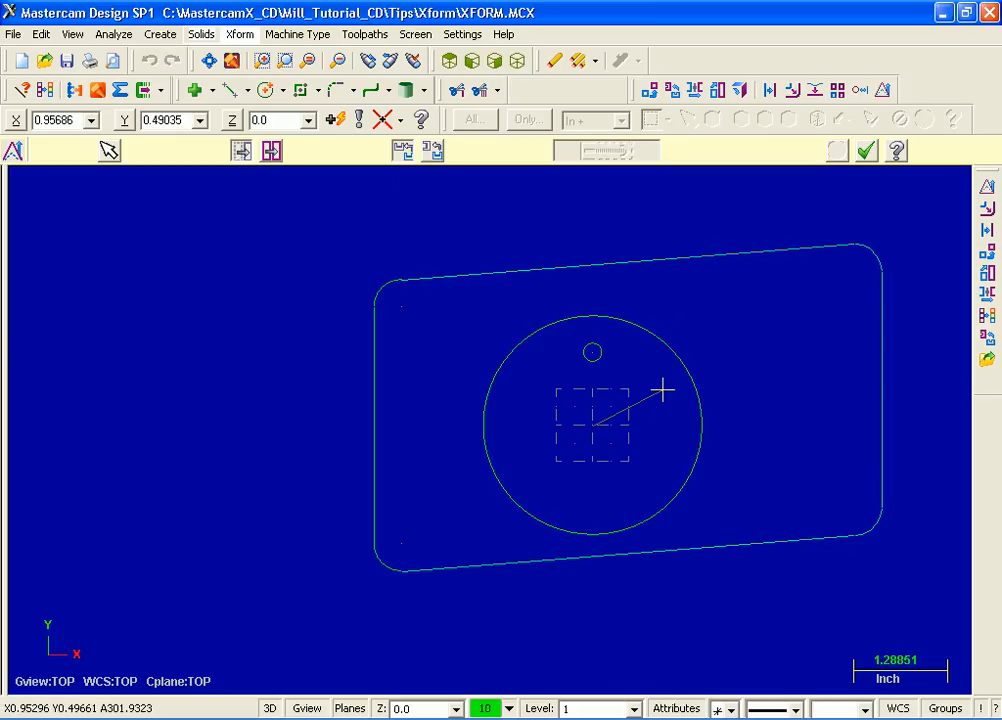
pyautogui.click(706, 366)
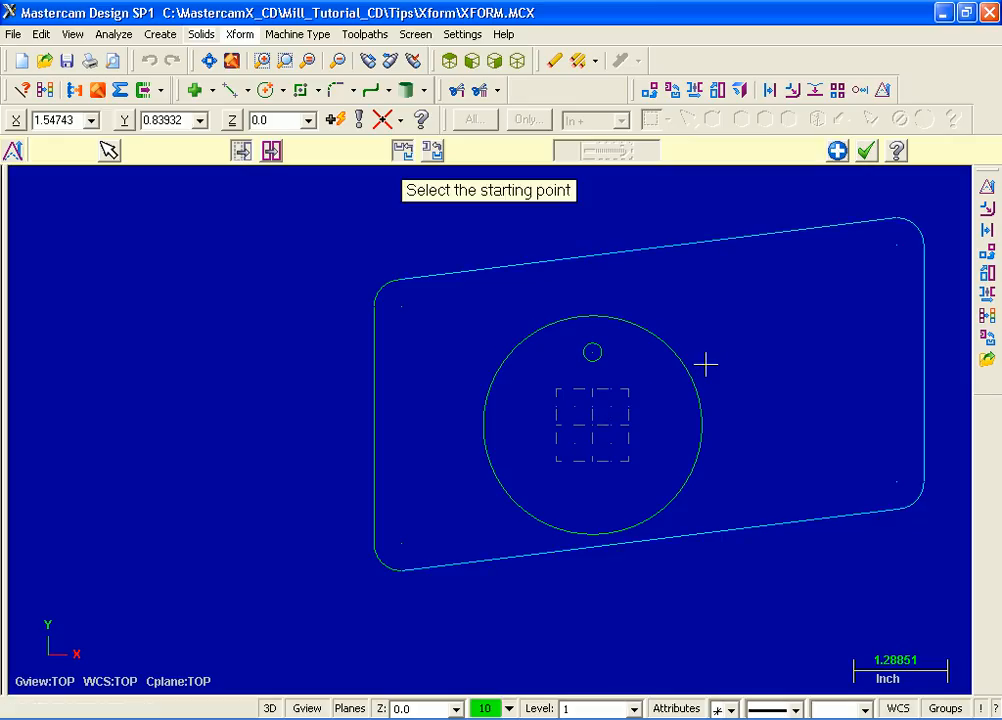
pyautogui.click(870, 155)
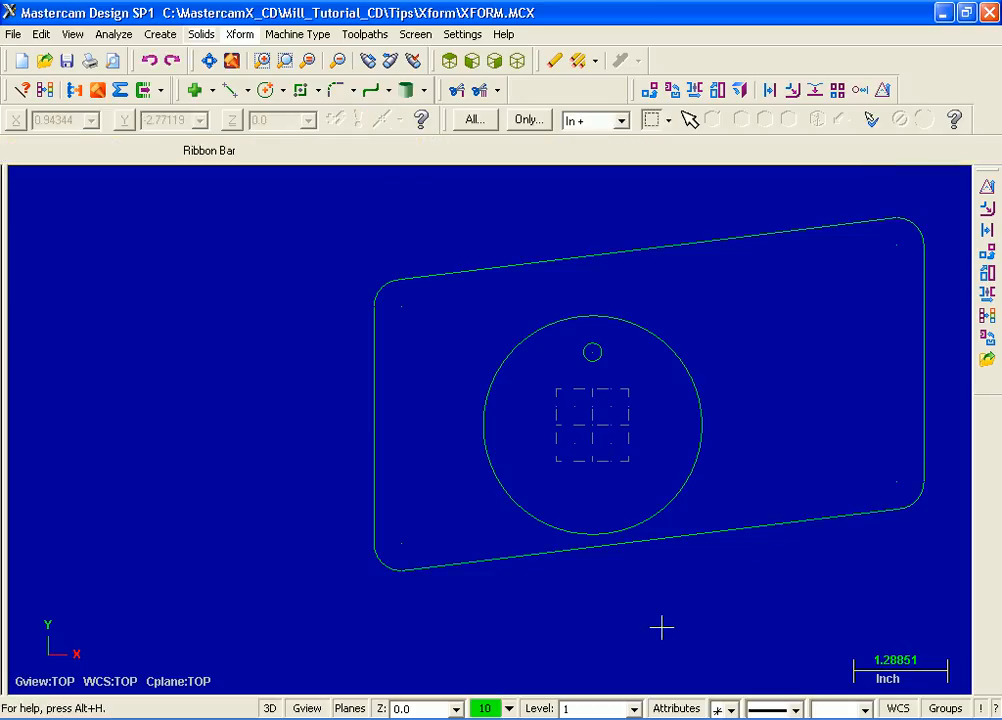
pyautogui.click(149, 61)
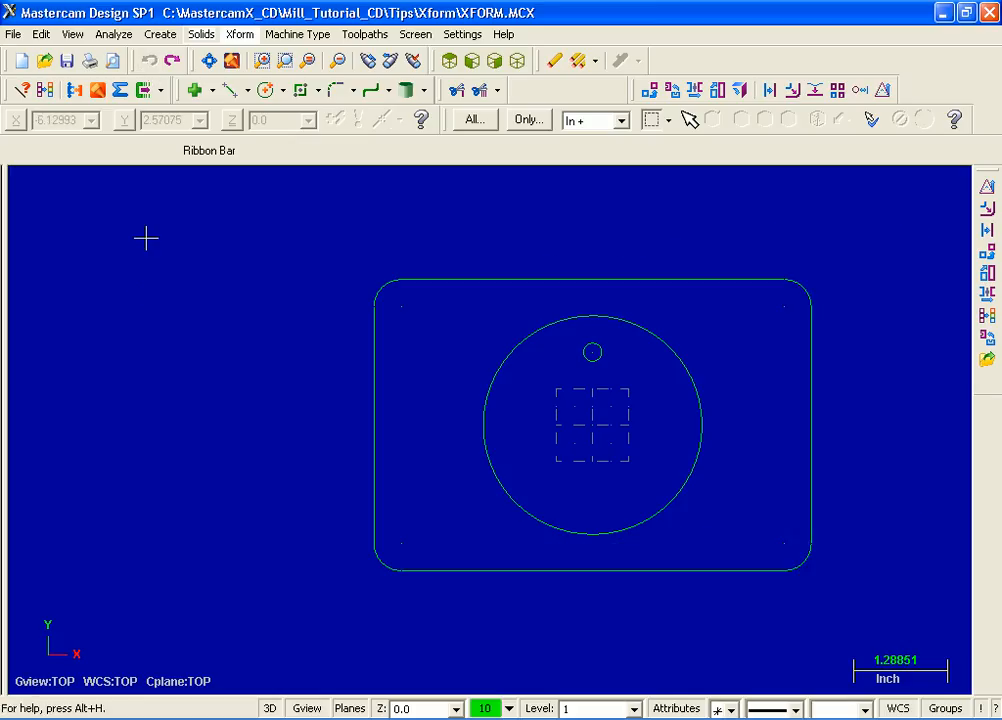
# Start Xform Drag again and window-select the geometry on the rectangle's right side, then end the selection
pyautogui.click(240, 35)
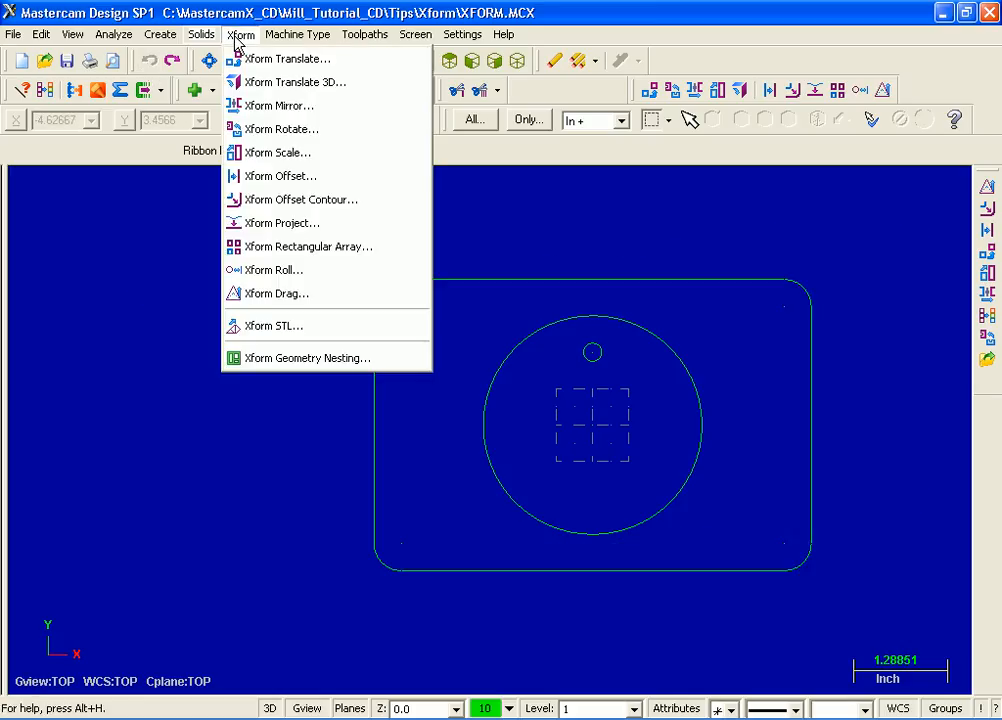
pyautogui.click(336, 296)
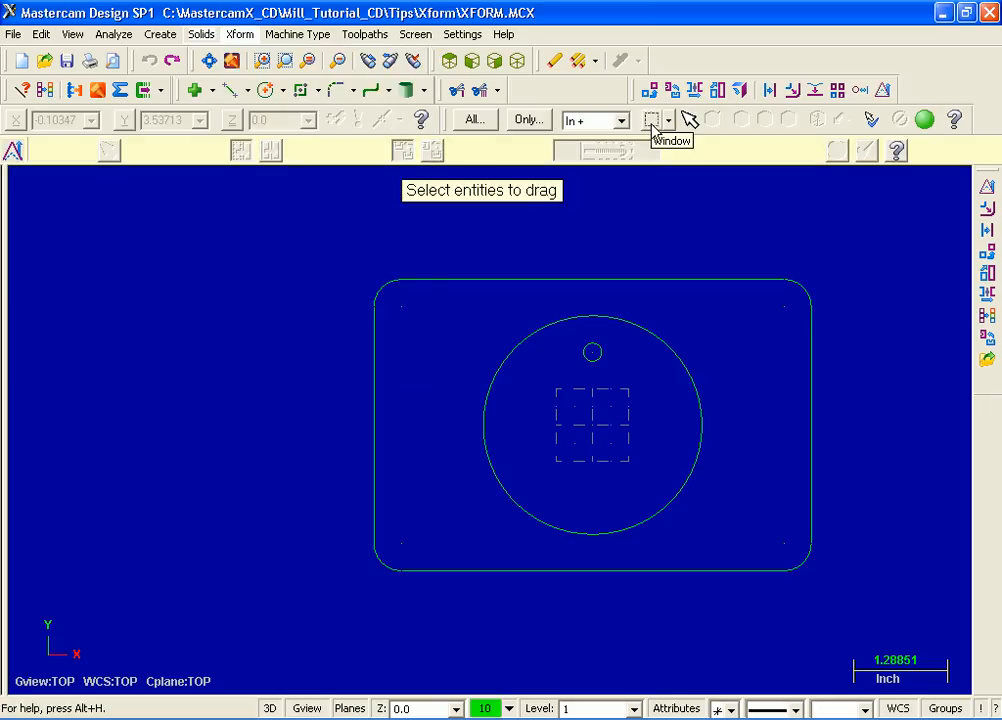
pyautogui.click(652, 120)
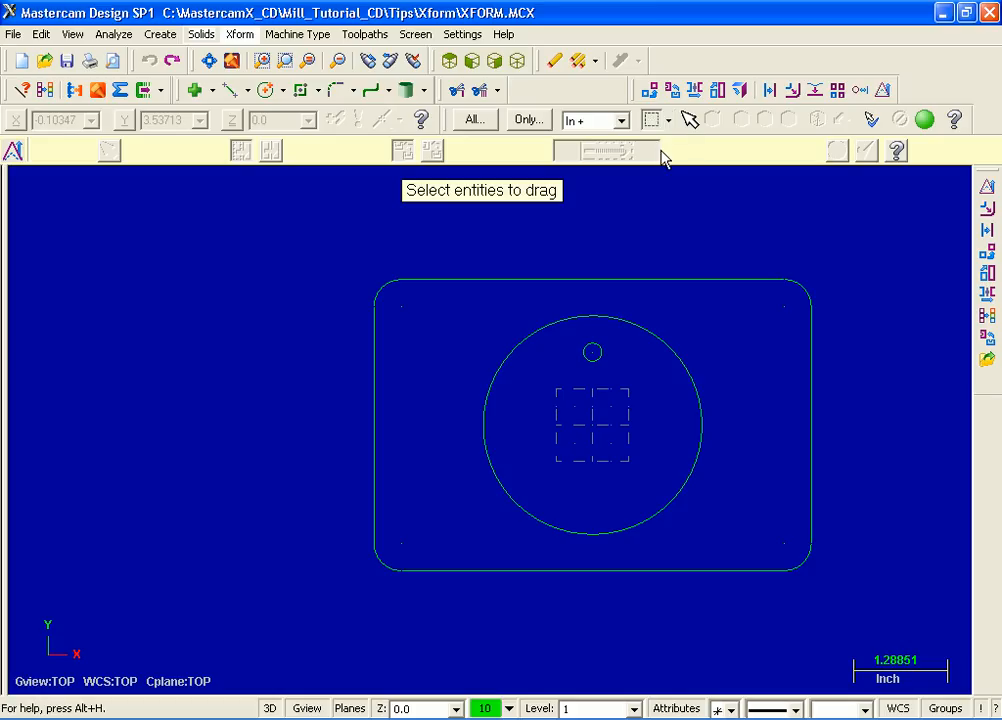
pyautogui.moveTo(732, 215); pyautogui.dragTo(912, 611)
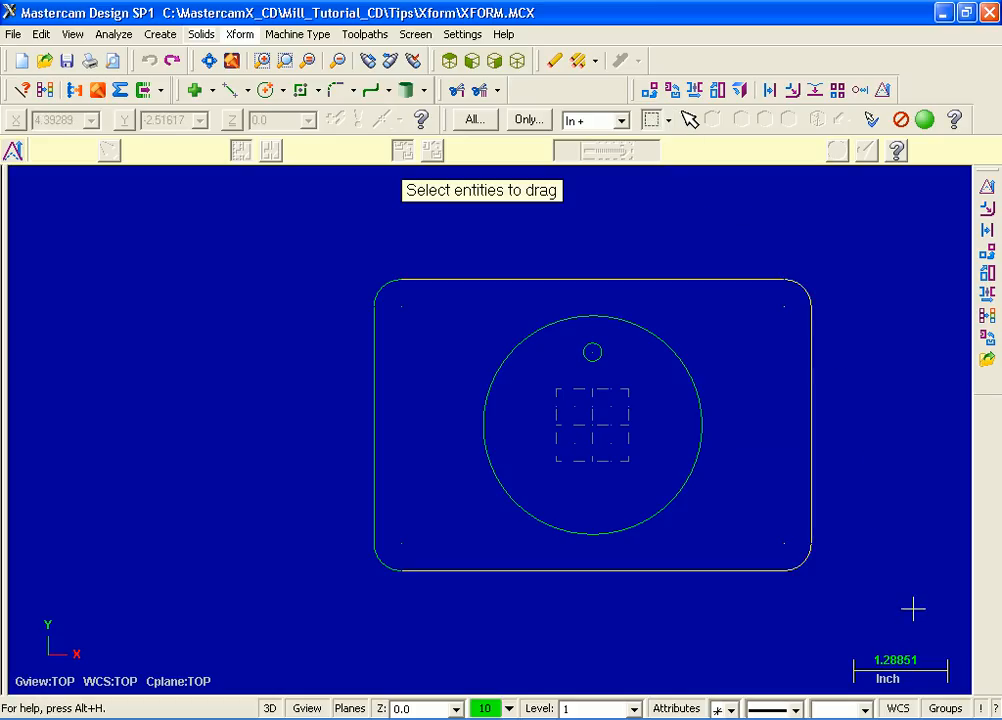
pyautogui.click(927, 122)
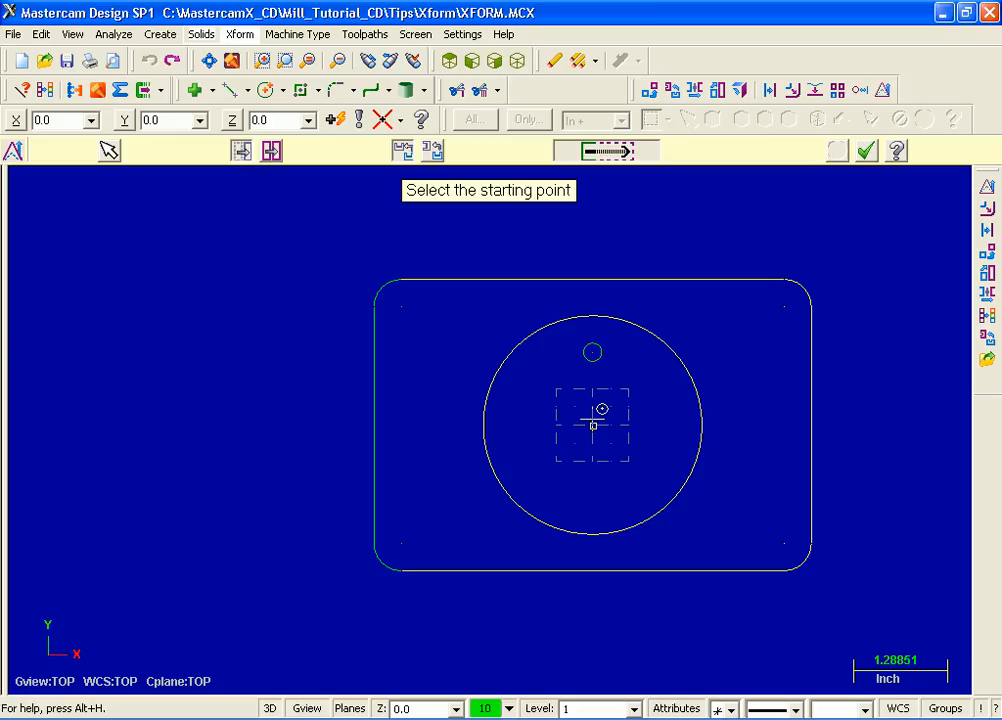
# Stretch the selected geometry from the plate centre to the point X 2.0, Y 0.0 and apply the drag
pyautogui.click(593, 421)
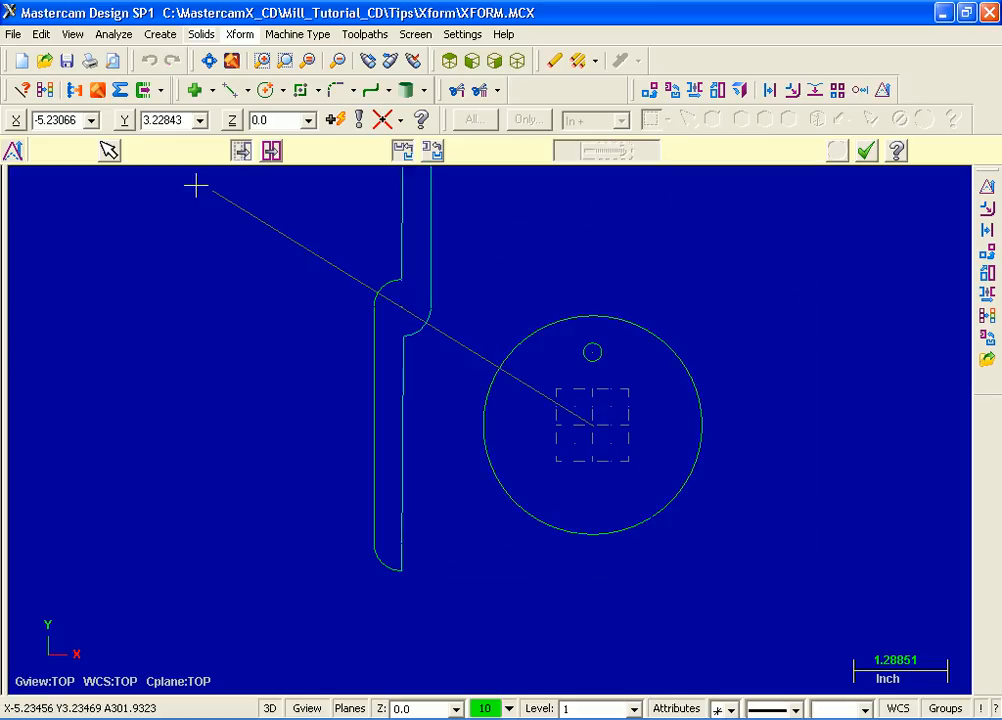
pyautogui.click(45, 123)
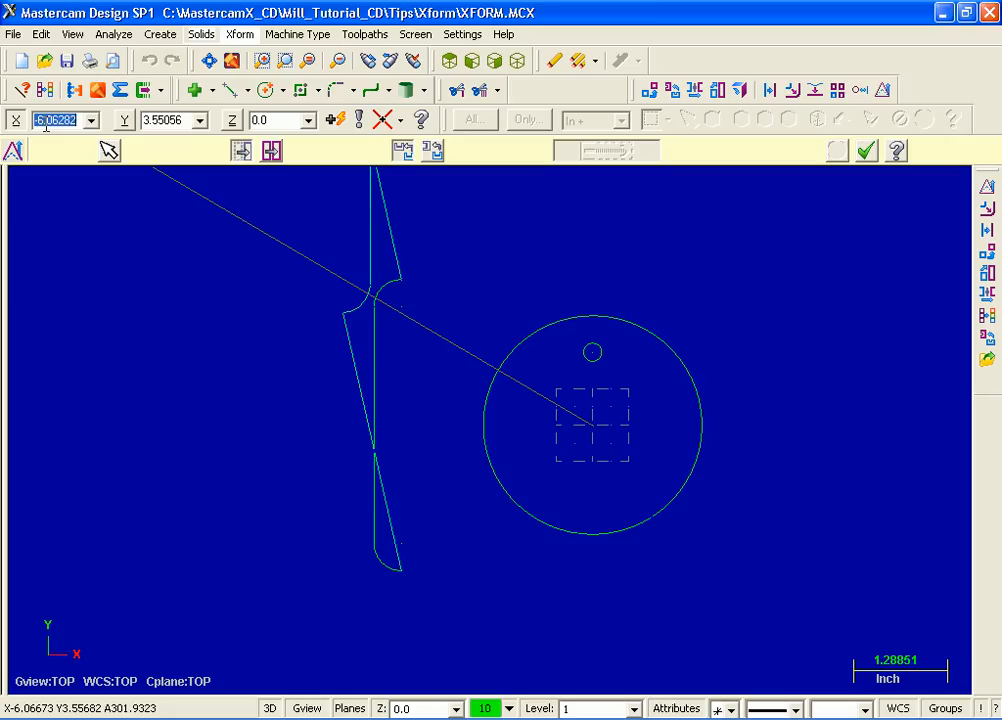
pyautogui.write('2')
pyautogui.press('Tab')
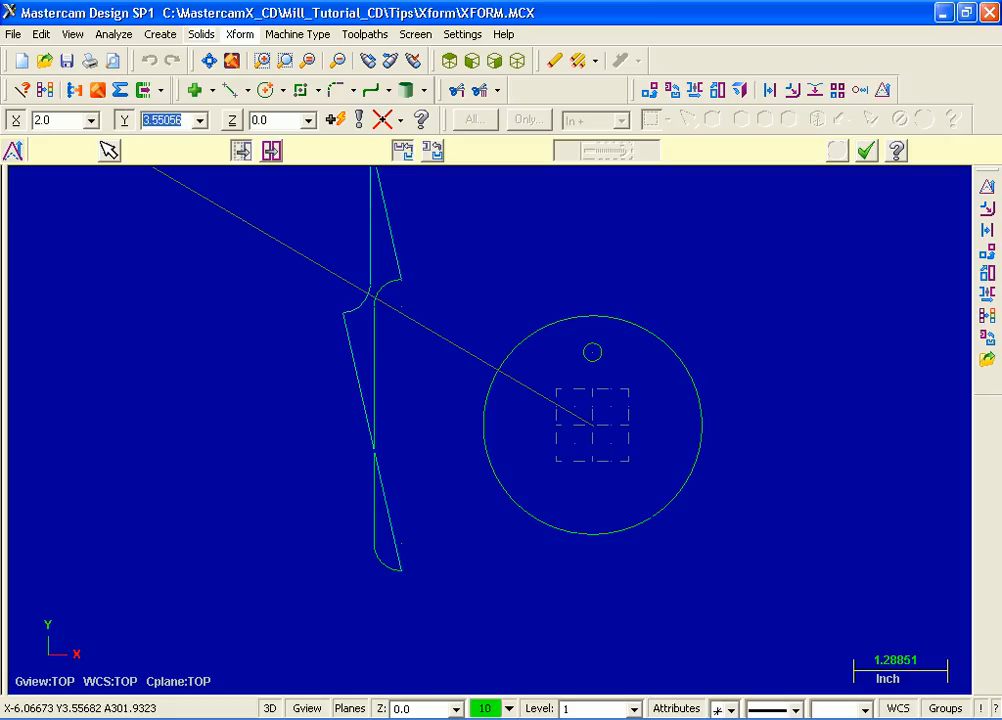
pyautogui.write('0')
pyautogui.press('Tab')
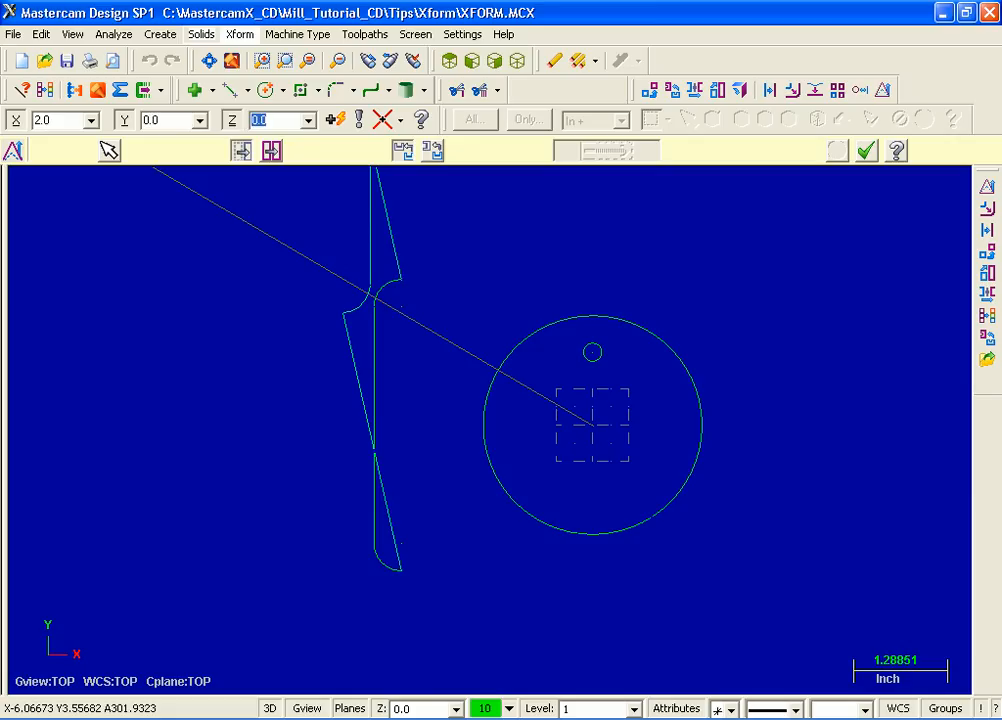
pyautogui.press('Return')
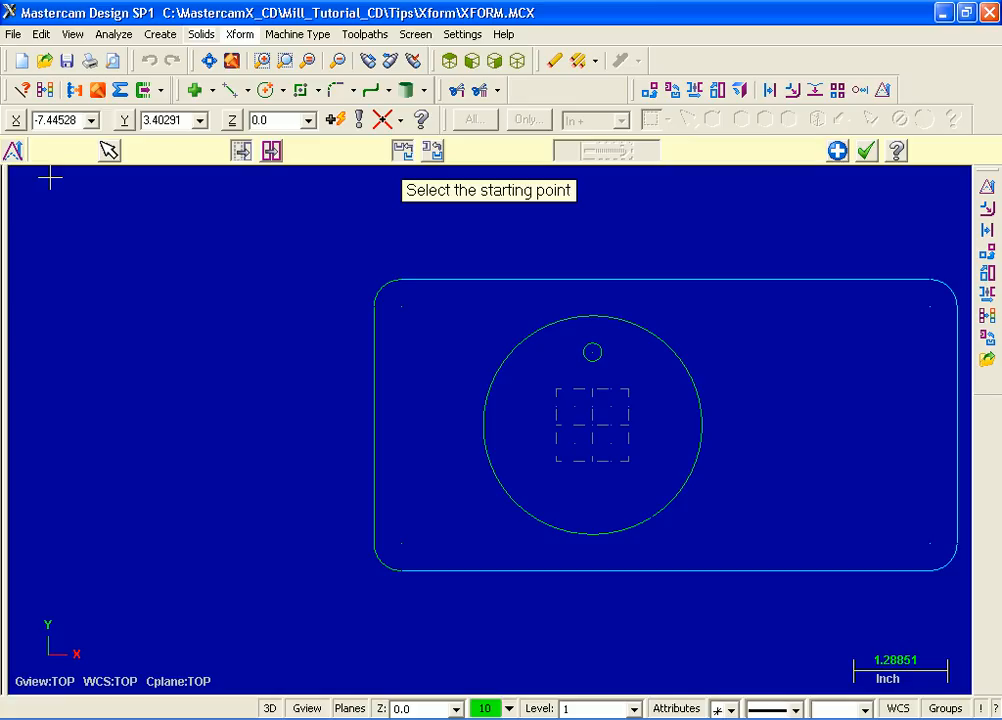
pyautogui.click(866, 152)
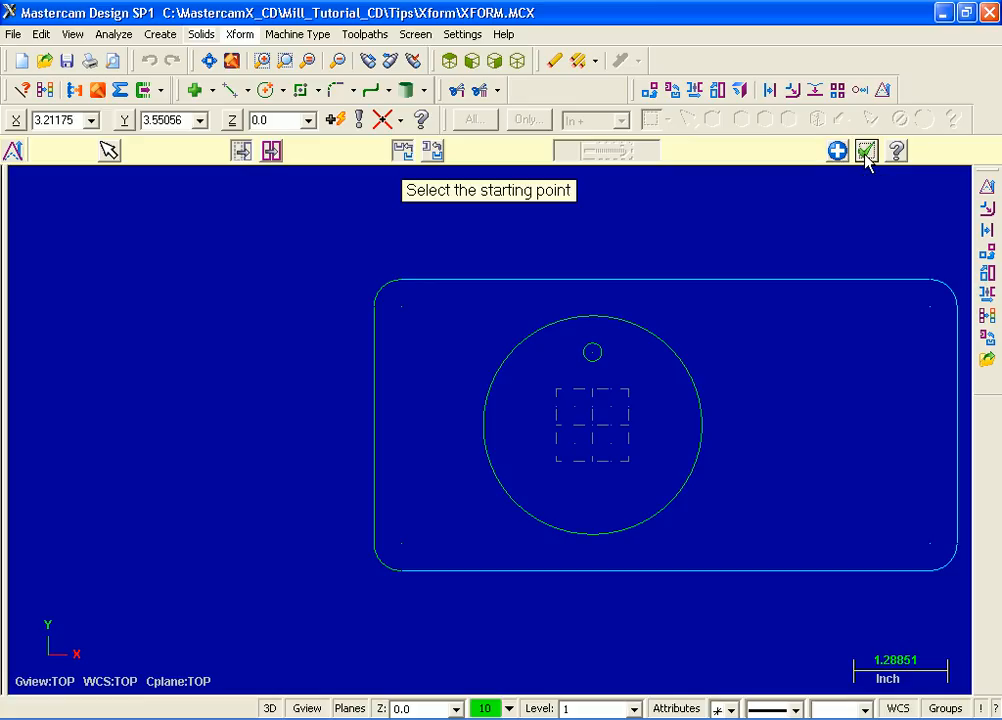